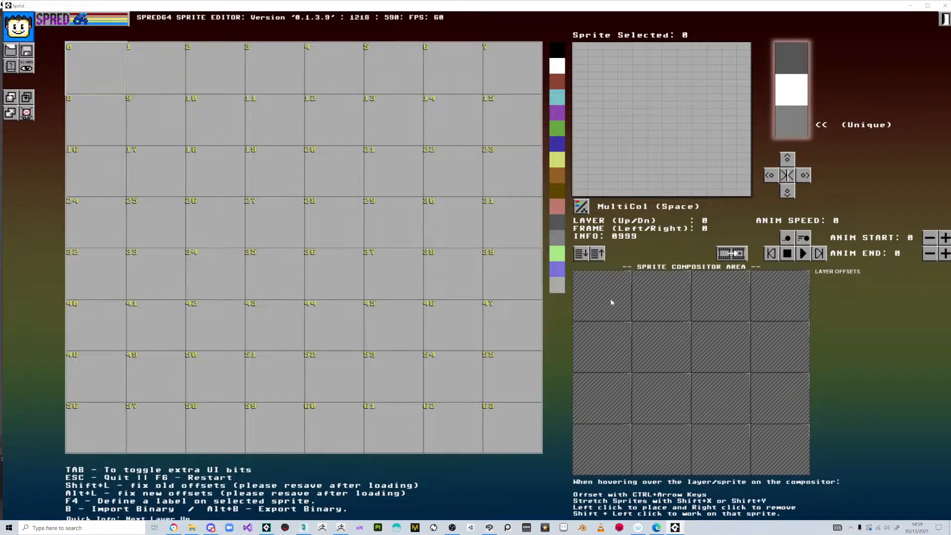
Place sprites 0 and 1 on the compositor's top row and sprites 2 and 3 below them.
left_click(145, 53)
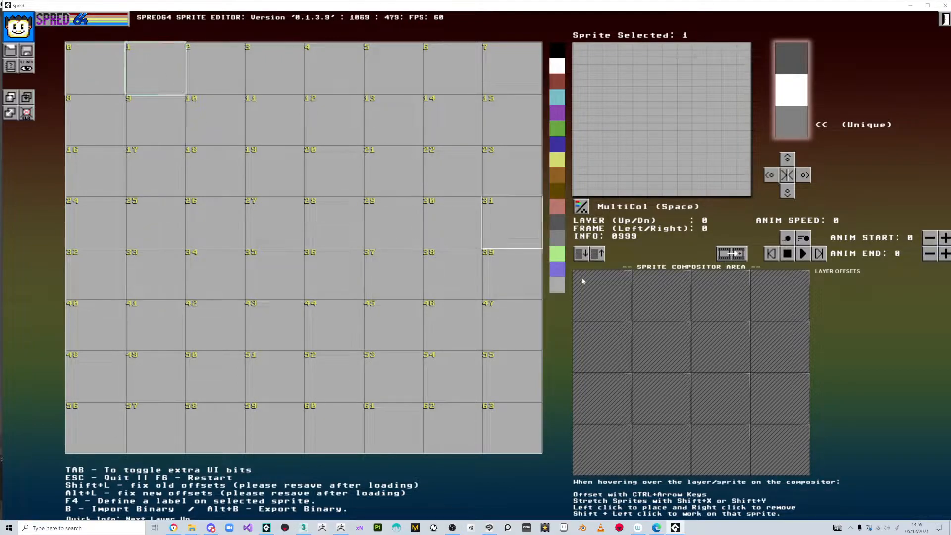
left_click(82, 50)
left_click(614, 311)
left_click(657, 302)
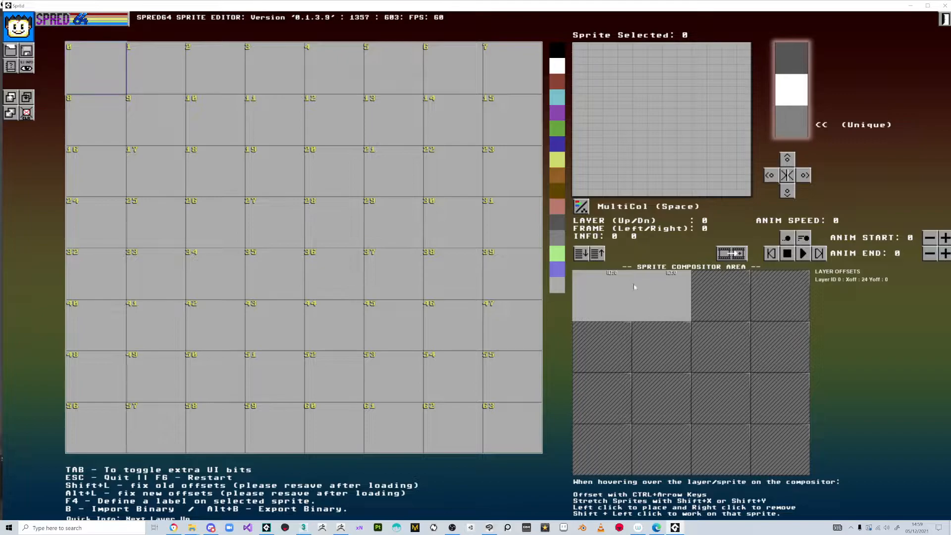
left_click(171, 74)
left_click(218, 70)
left_click(604, 342)
left_click(275, 69)
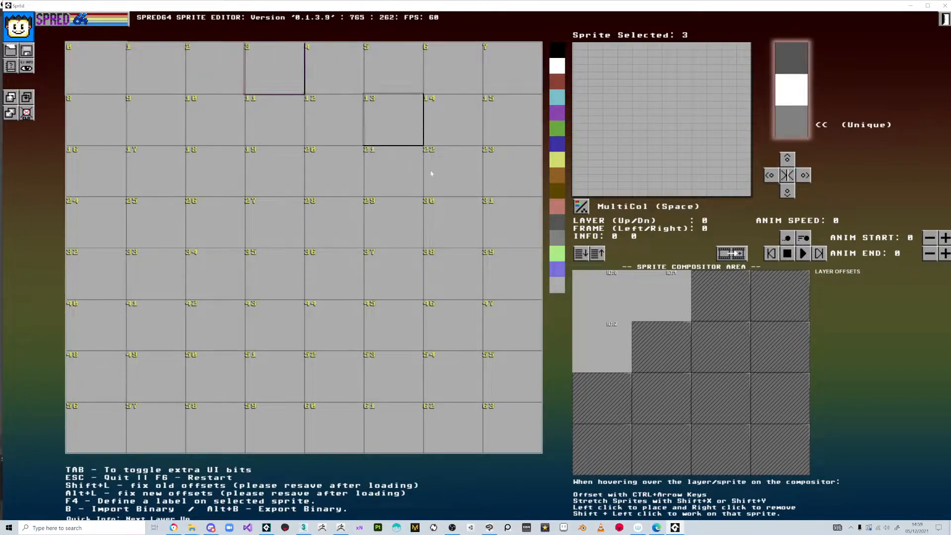
left_click(659, 348)
Check the 2×2 block by selecting sprites 0–3 in turn through the compositor.
left_click(593, 293, "shift")
left_click(665, 296, "shift")
left_click(655, 342, "shift")
left_click(605, 341, "shift")
left_click(603, 301, "shift")
left_click(662, 300, "shift")
left_click(605, 344, "shift")
left_click(600, 306, "shift")
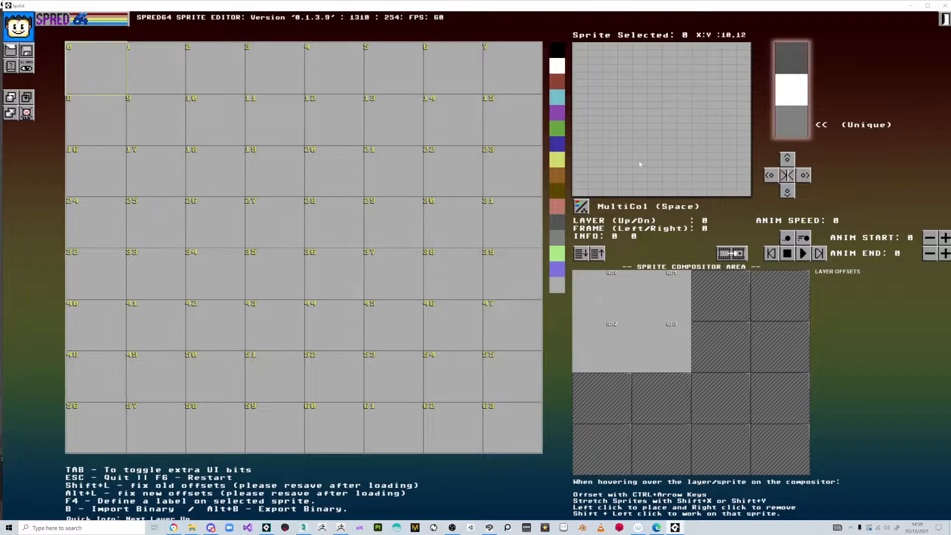
With dark grey as the drawing colour, draw the circle's outline arcs in sprites 0 and 1.
left_click(783, 64)
mouse_move(656, 164)
left_mouse_down()
mouse_move(649, 201)
mouse_move(727, 95)
mouse_move(710, 112)
mouse_move(735, 112)
left_mouse_up()
left_click(658, 280, "shift")
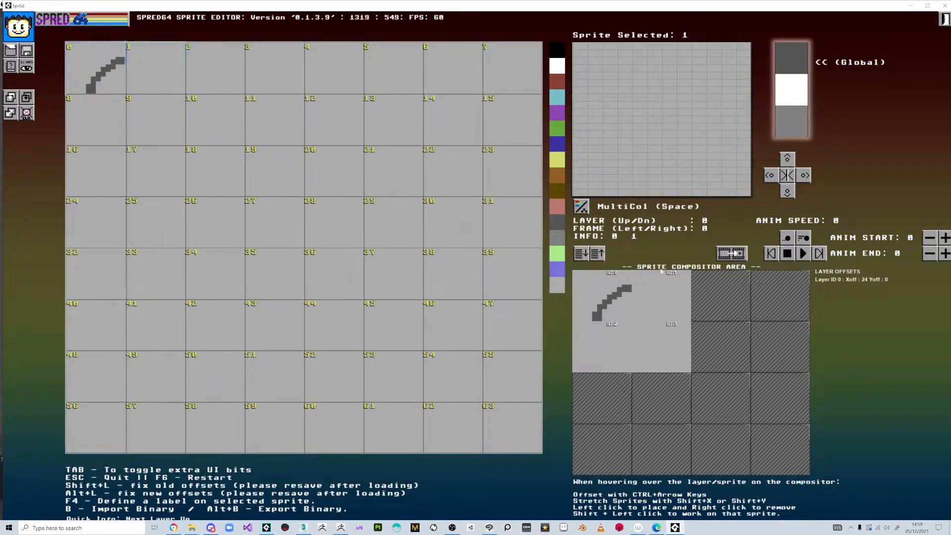
mouse_move(590, 109)
left_mouse_down()
mouse_move(657, 149)
mouse_move(640, 119)
mouse_move(669, 183)
mouse_move(680, 177)
left_mouse_up()
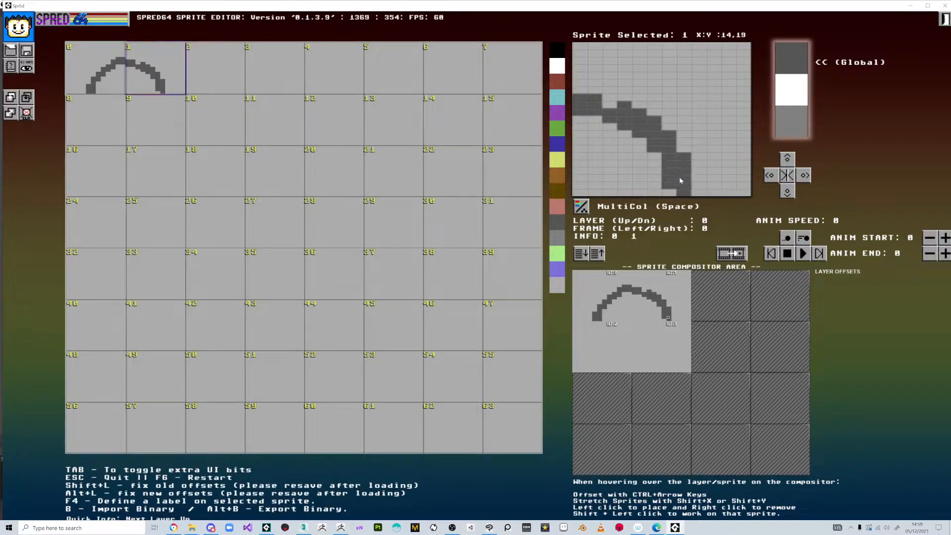
Close the outline through sprites 2 and 3, hiding the sheet index numbers.
left_click(604, 328, "shift")
mouse_move(670, 61)
left_mouse_down()
mouse_move(659, 48)
mouse_move(638, 49)
mouse_move(681, 128)
mouse_move(736, 139)
mouse_move(746, 156)
left_mouse_up()
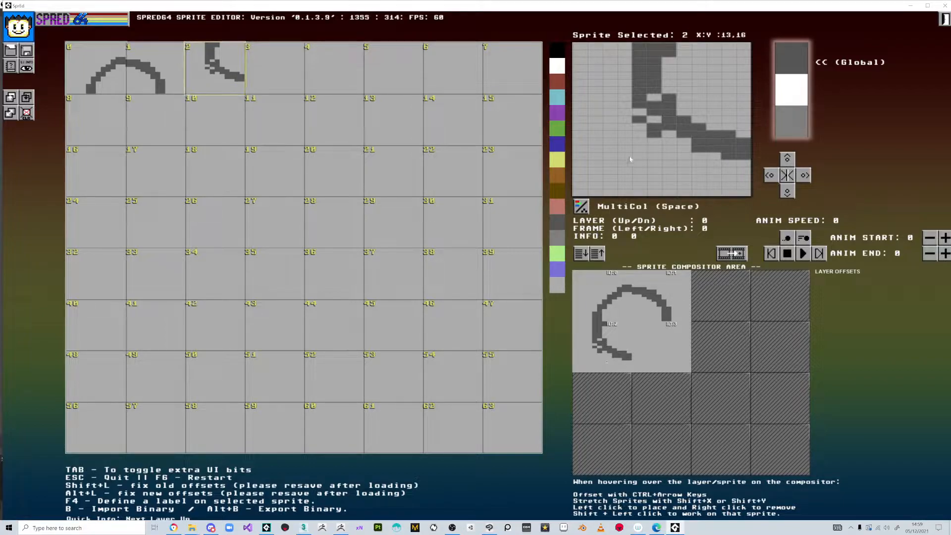
left_click(27, 67)
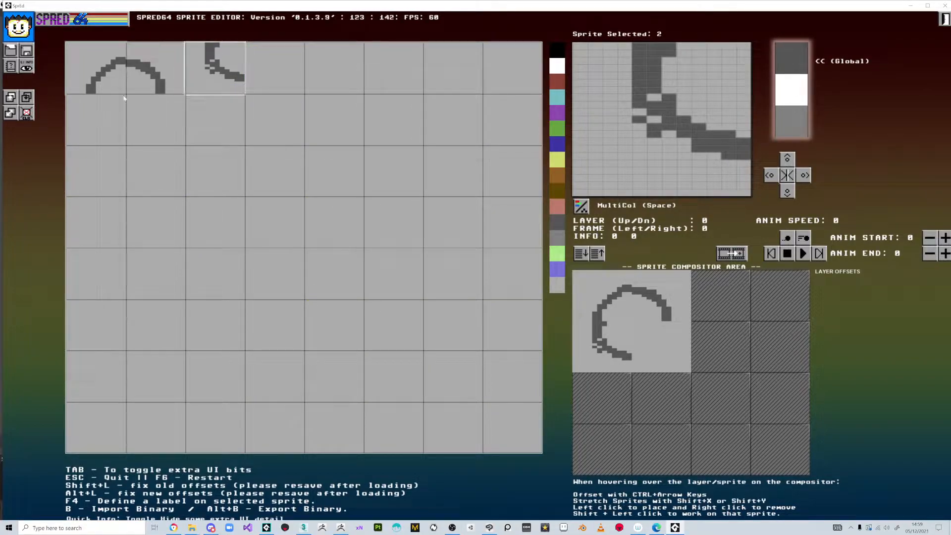
left_click(667, 339, "shift")
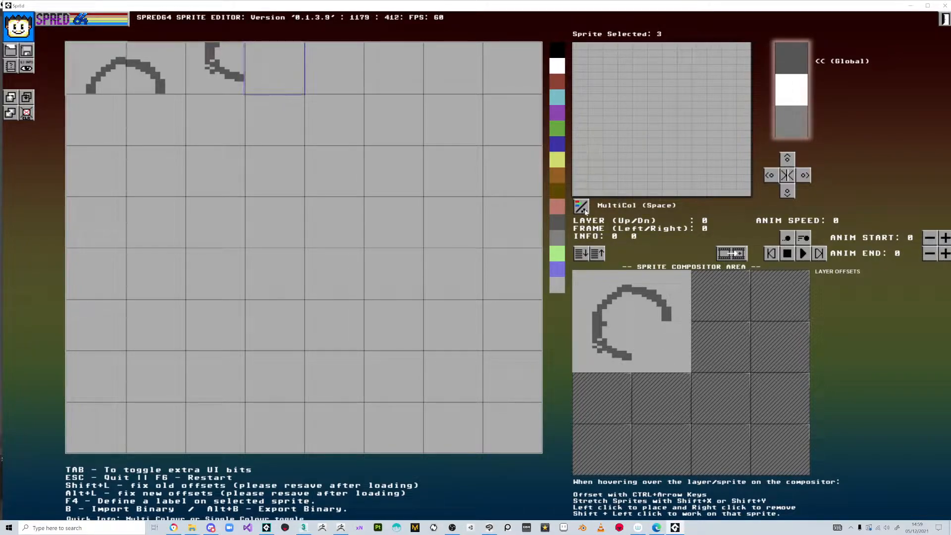
mouse_move(579, 149)
left_mouse_down()
mouse_move(615, 149)
mouse_move(645, 128)
left_mouse_up()
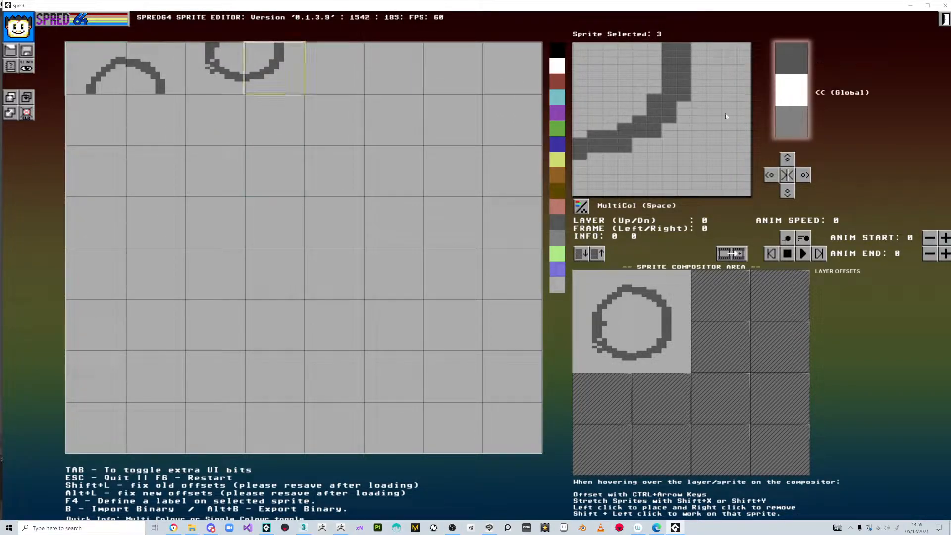
Set the shared middle colour to green and fill sprites 3 and 2 inside the outline.
left_click(560, 134)
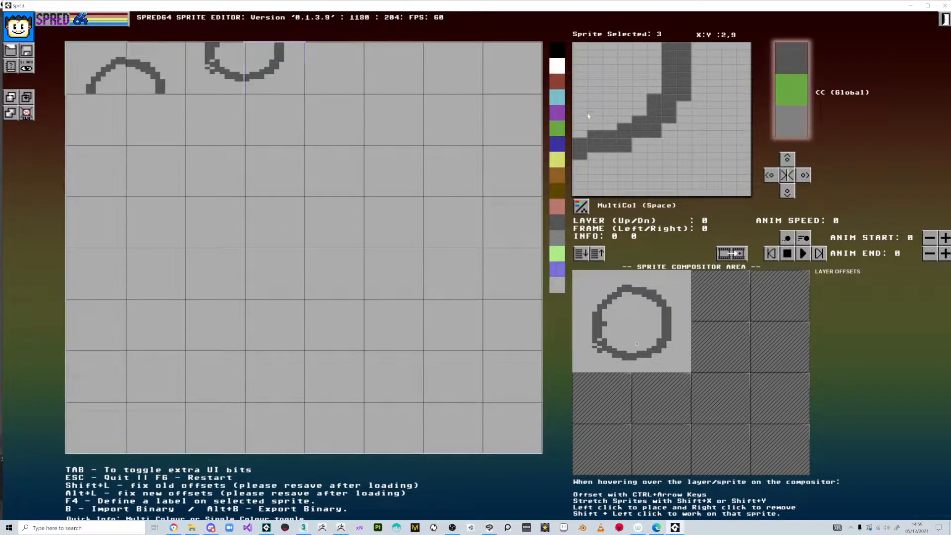
mouse_move(580, 132)
left_mouse_down()
mouse_move(589, 49)
mouse_move(612, 49)
mouse_move(581, 56)
mouse_move(645, 50)
mouse_move(650, 69)
mouse_move(602, 135)
mouse_move(643, 91)
mouse_move(635, 116)
mouse_move(654, 74)
mouse_move(613, 87)
left_mouse_up()
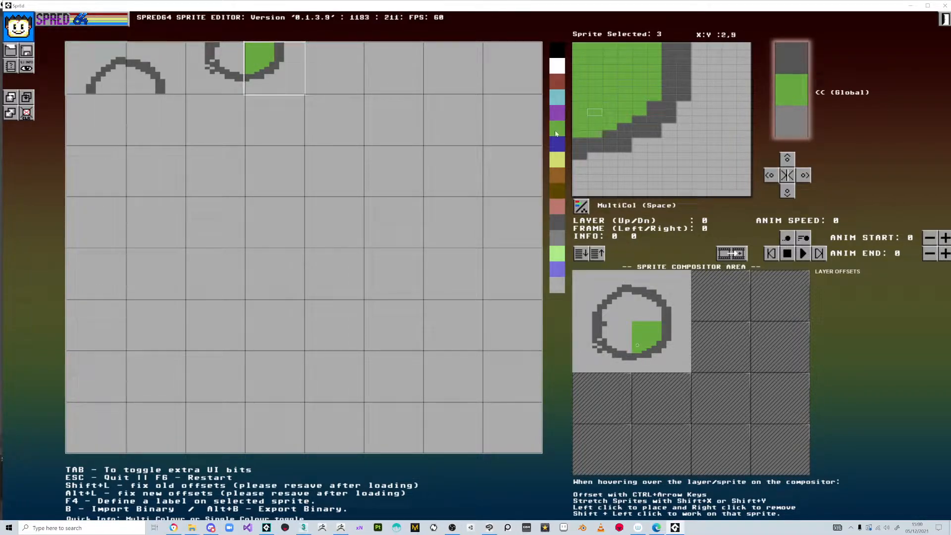
left_click(232, 62)
mouse_move(655, 91)
left_mouse_down()
mouse_move(691, 45)
mouse_move(683, 89)
mouse_move(692, 115)
mouse_move(731, 131)
mouse_move(746, 109)
mouse_move(730, 109)
mouse_move(723, 54)
mouse_move(705, 49)
mouse_move(707, 90)
left_mouse_up()
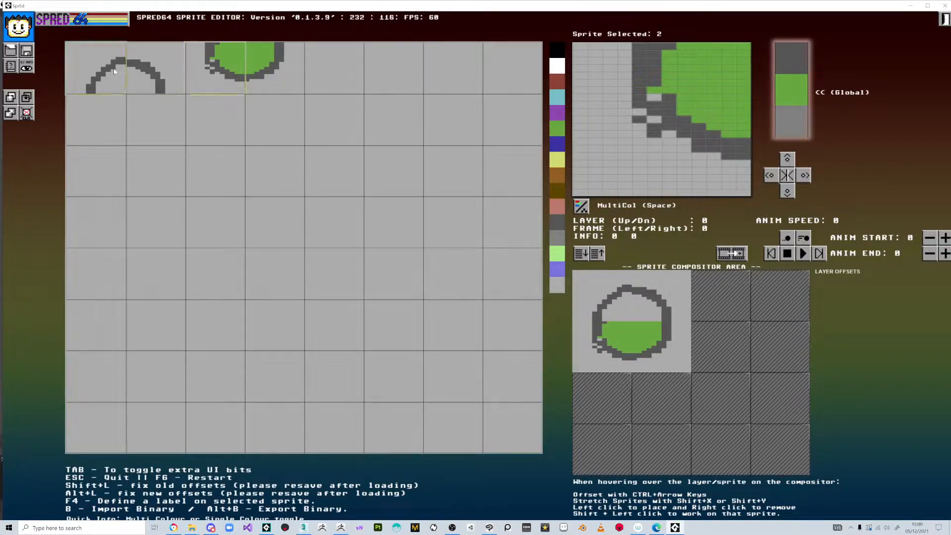
Fill the remaining grey areas inside the outline green in sprites 0 and 1.
left_click(96, 68)
mouse_move(701, 144)
left_mouse_down()
mouse_move(670, 181)
mouse_move(715, 119)
mouse_move(717, 138)
mouse_move(685, 190)
mouse_move(706, 193)
mouse_move(737, 174)
mouse_move(720, 193)
mouse_move(709, 189)
mouse_move(742, 192)
left_mouse_up()
left_click(742, 193)
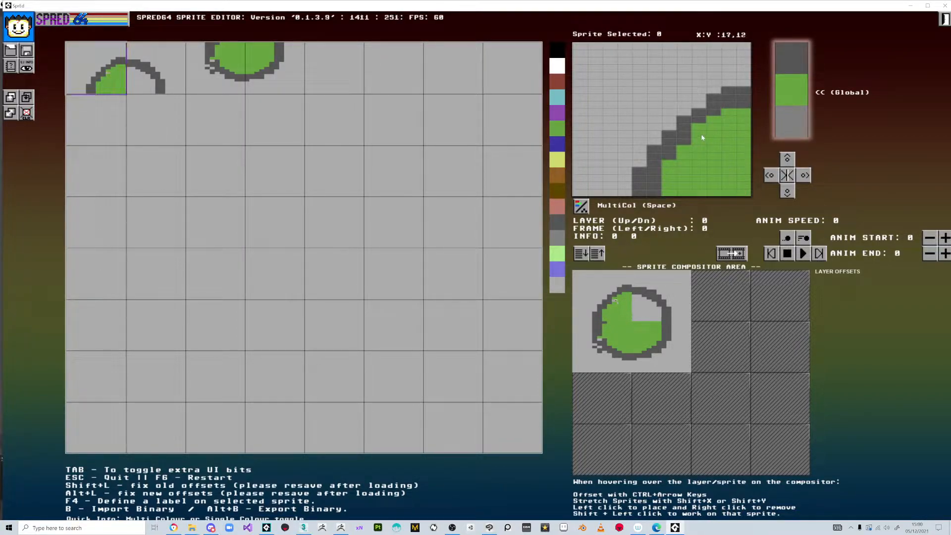
left_click(156, 72)
mouse_move(654, 146)
left_mouse_down()
mouse_move(655, 192)
mouse_move(630, 134)
mouse_move(621, 142)
mouse_move(624, 179)
mouse_move(599, 179)
mouse_move(583, 194)
mouse_move(623, 181)
left_mouse_up()
left_click_drag(595, 139, 592, 122)
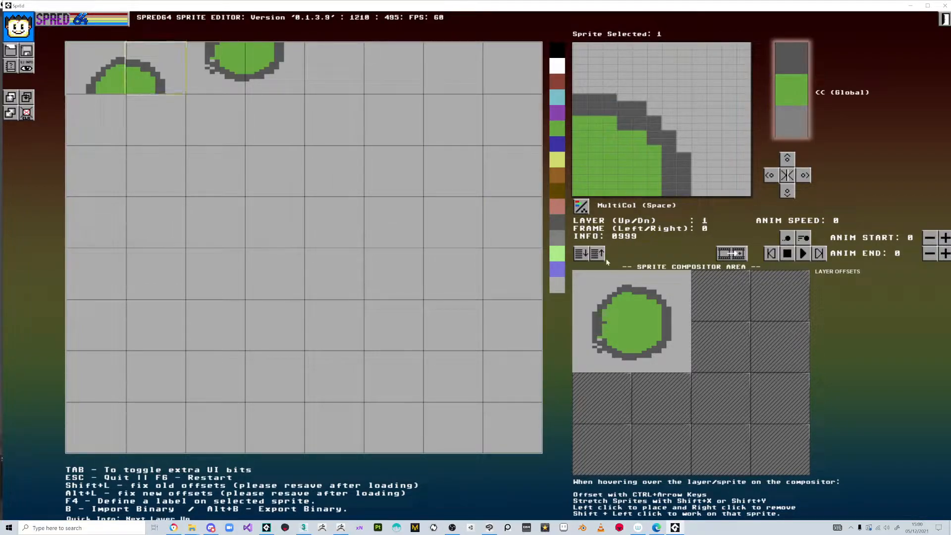
Make empty sprite 4 hi-res with black colour and draw a diagonal arc along the head's upper-left.
left_click(334, 69)
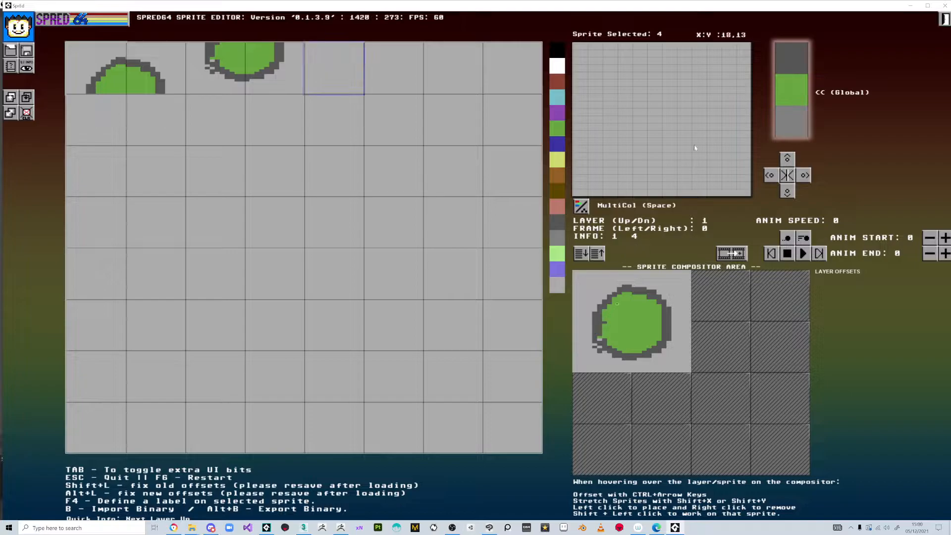
left_click(582, 206)
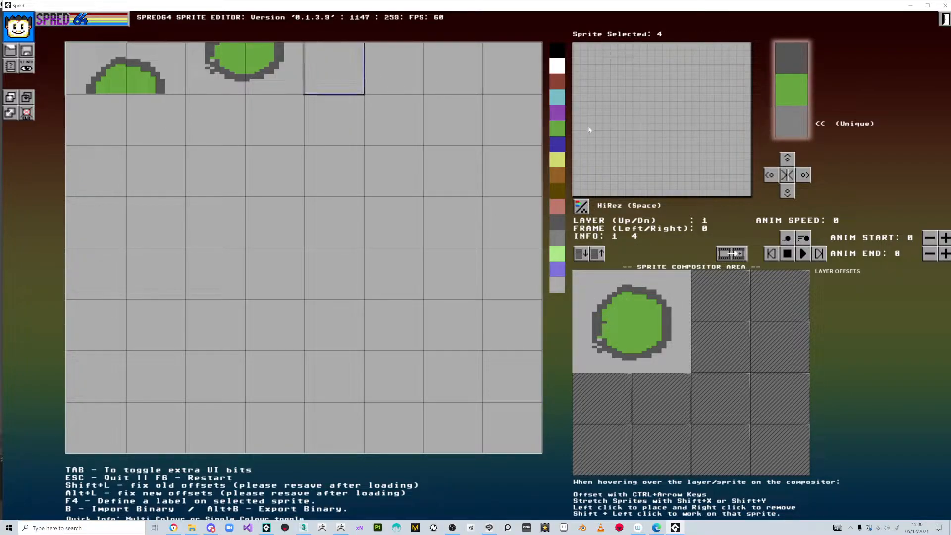
left_click(557, 51)
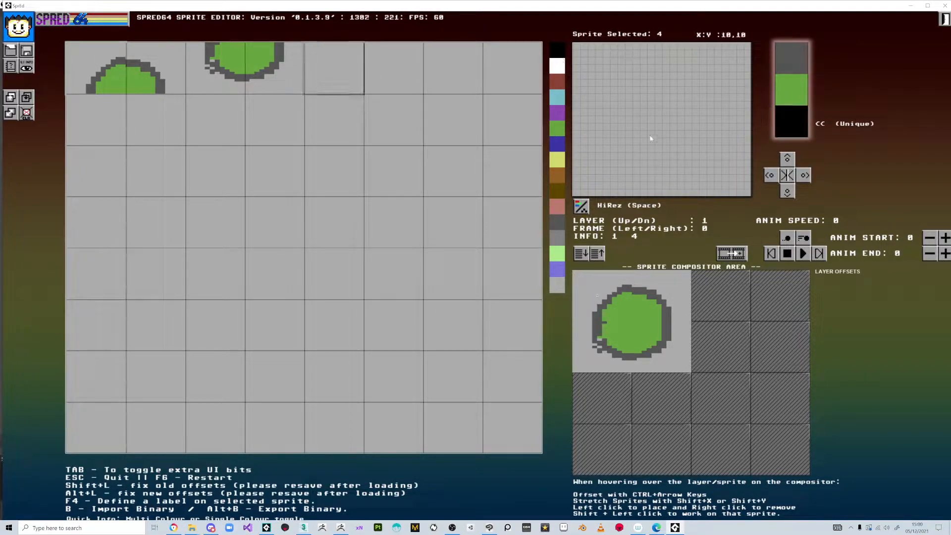
mouse_move(638, 191)
left_mouse_down()
mouse_move(661, 140)
mouse_move(646, 172)
mouse_move(712, 113)
mouse_move(685, 126)
mouse_move(749, 99)
left_mouse_up()
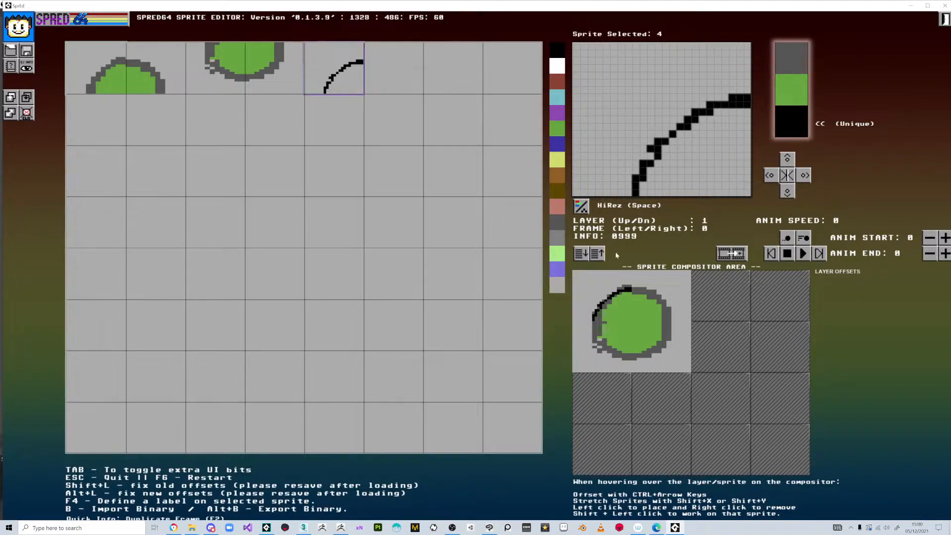
Cycle through head sprites 0–3 by selecting them in the compositor.
left_click(616, 301, "shift")
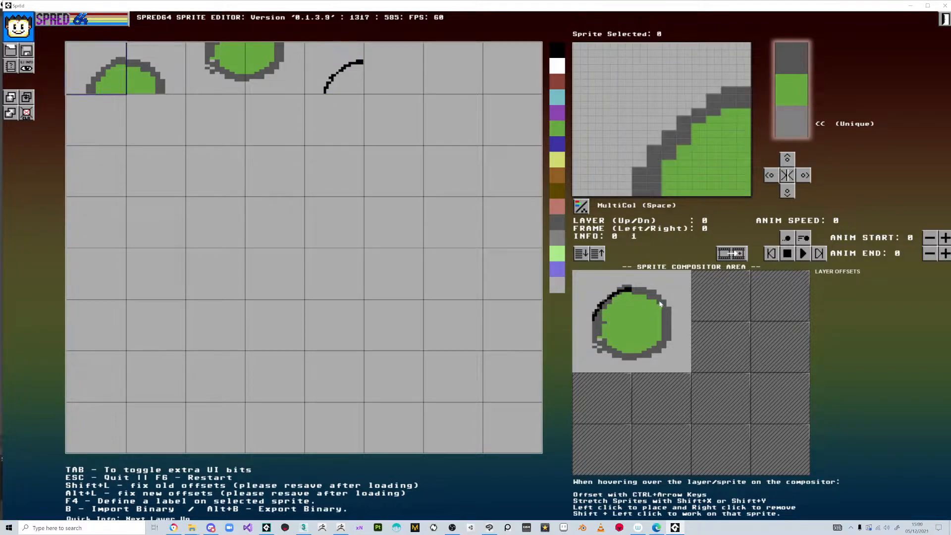
left_click(657, 306, "shift")
left_click(660, 345, "shift")
left_click(608, 345, "shift")
left_click(610, 305, "shift")
left_click(638, 349, "shift")
left_click(610, 342, "shift")
left_click(612, 305, "shift")
left_click(646, 305, "shift")
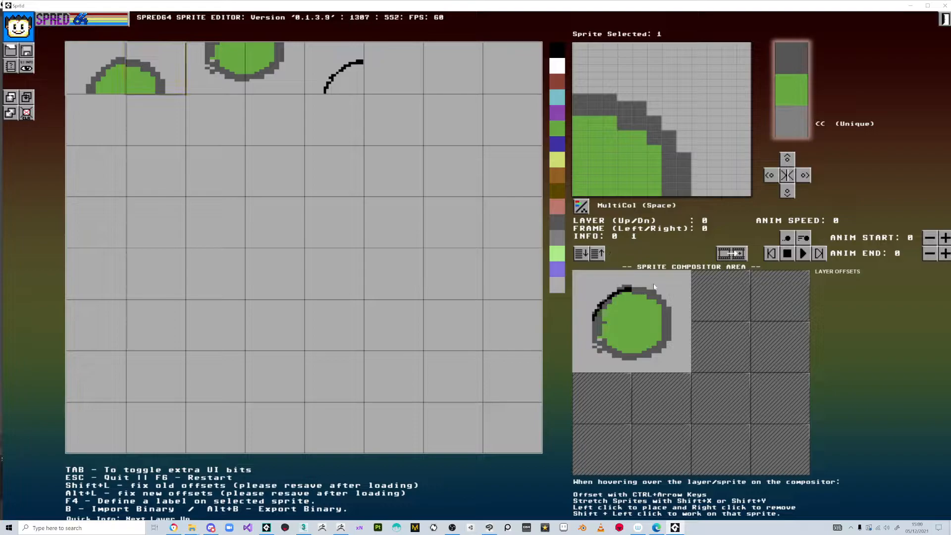
Bring up the empty sprite 5 for editing.
left_click(400, 76)
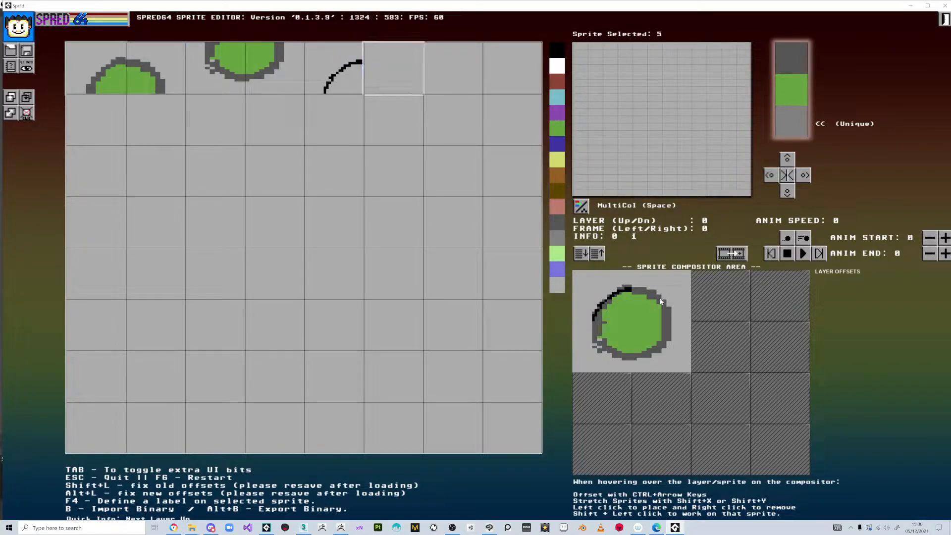
left_click(660, 302, "shift")
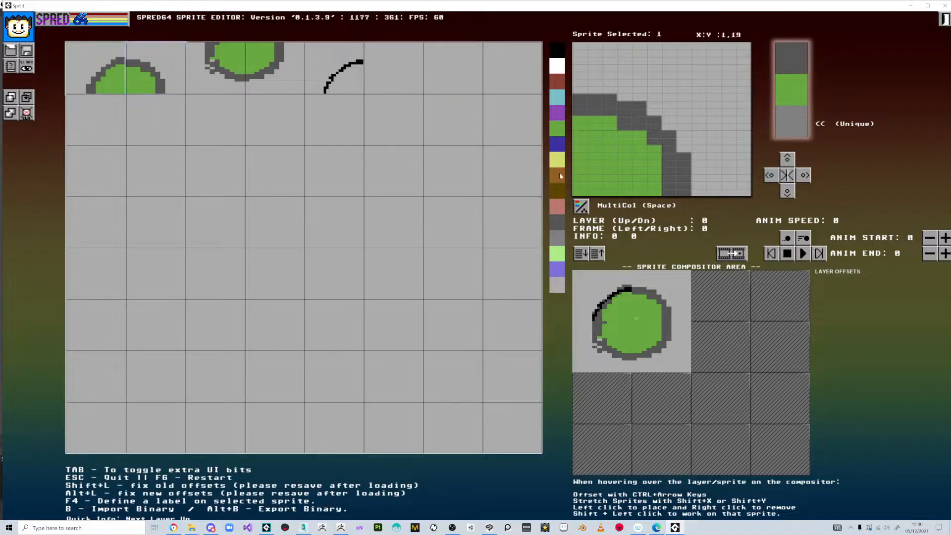
left_click(381, 76)
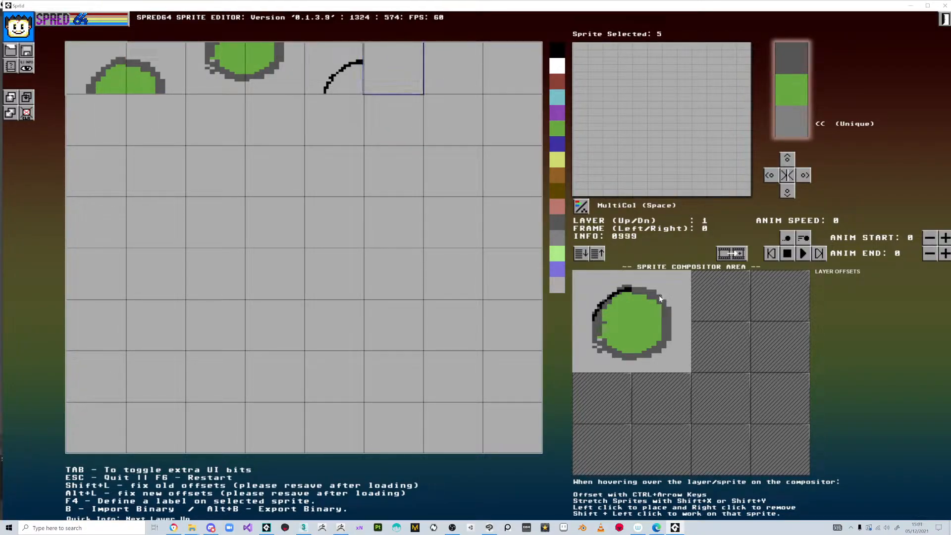
Switch sprite 5 to hi-res and paint a thick black outline arc over the head's top.
left_click(599, 210)
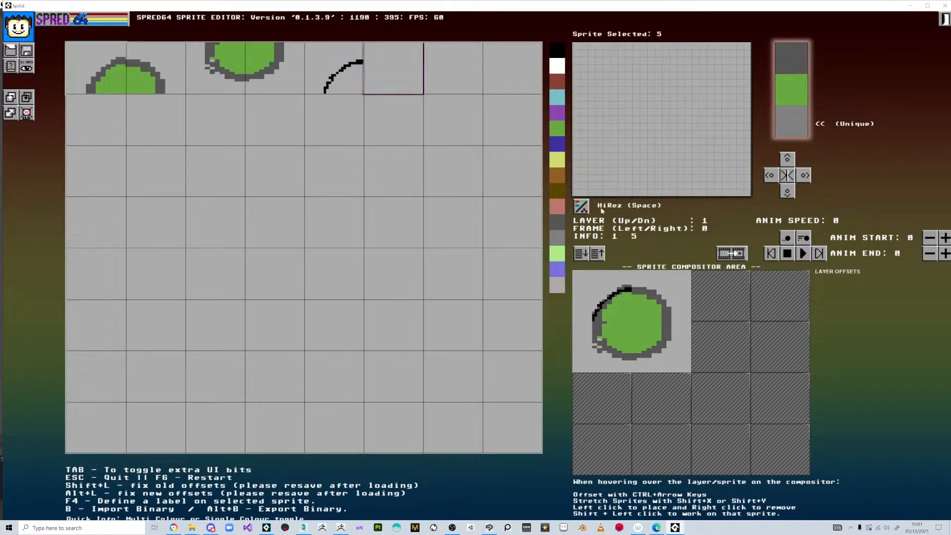
left_click(559, 53)
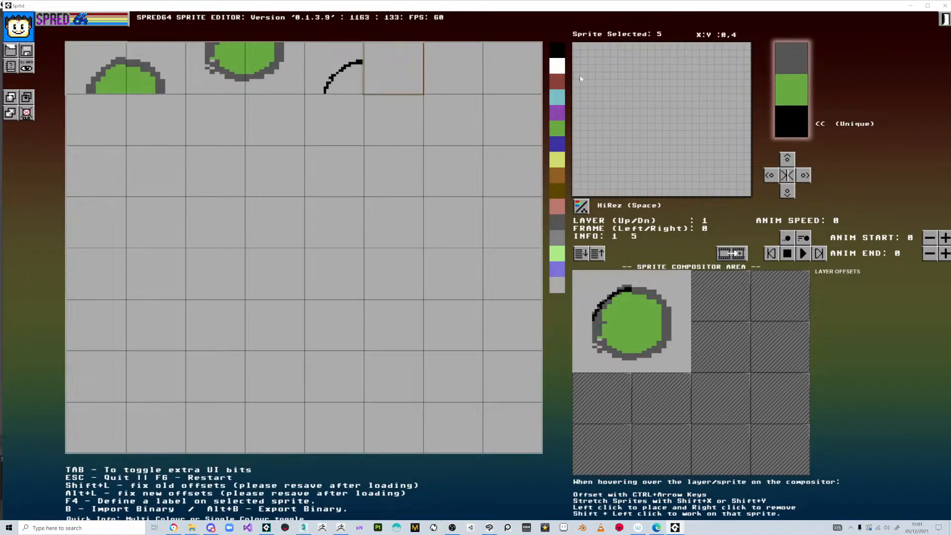
left_click_drag(599, 104, 640, 136)
mouse_move(669, 166)
left_mouse_down()
mouse_move(673, 177)
mouse_move(655, 135)
left_mouse_up()
left_click_drag(672, 195, 642, 132)
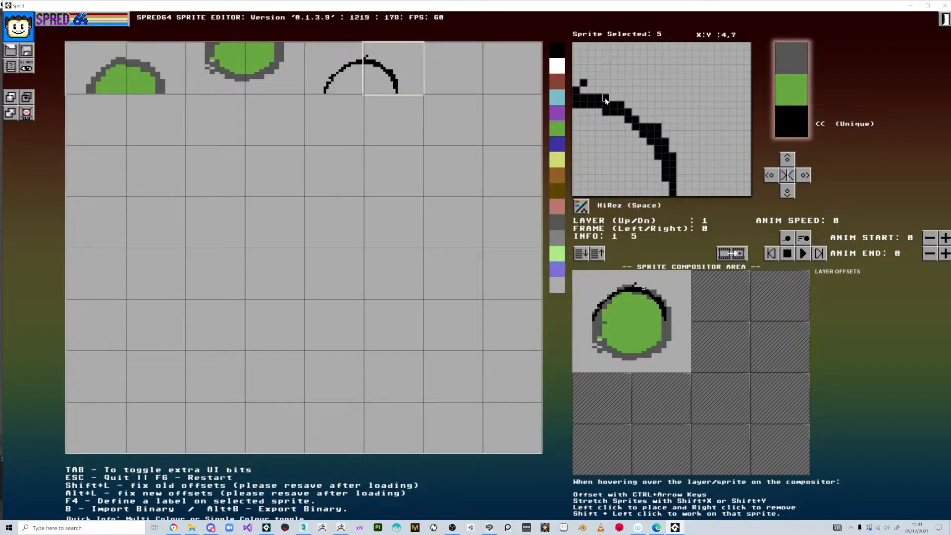
In sprite 6, draw a black outline curve down the head's right side.
left_click(451, 74)
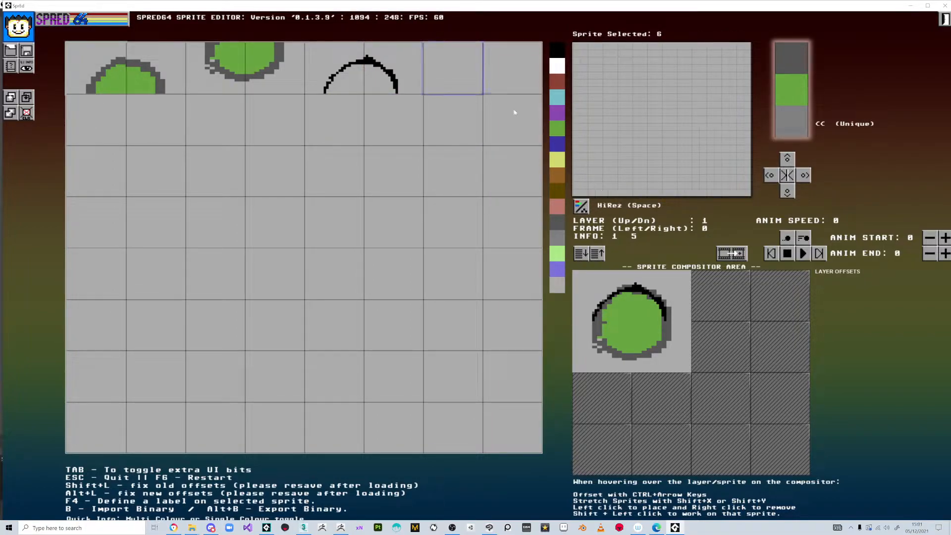
left_click(556, 54)
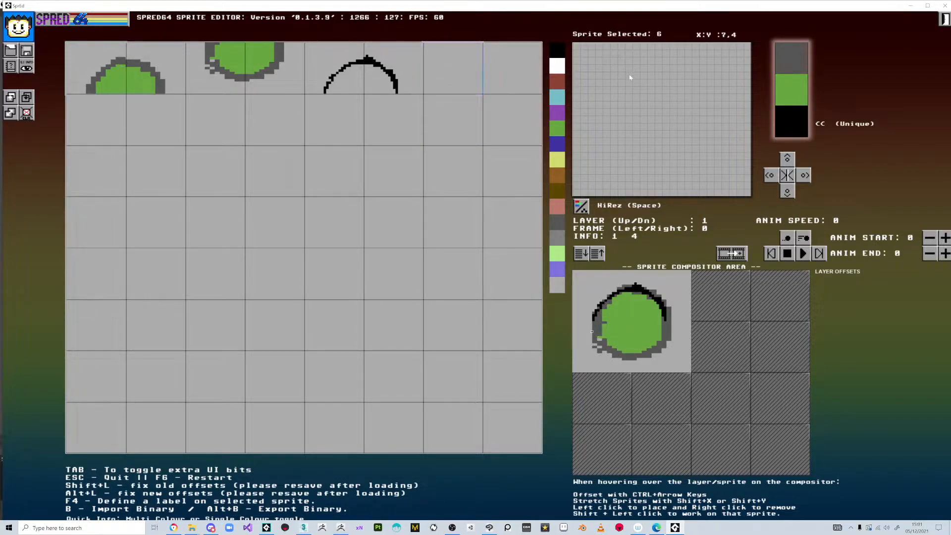
mouse_move(621, 73)
left_mouse_down()
mouse_move(630, 82)
mouse_move(641, 61)
mouse_move(684, 131)
mouse_move(707, 150)
mouse_move(740, 151)
left_mouse_up()
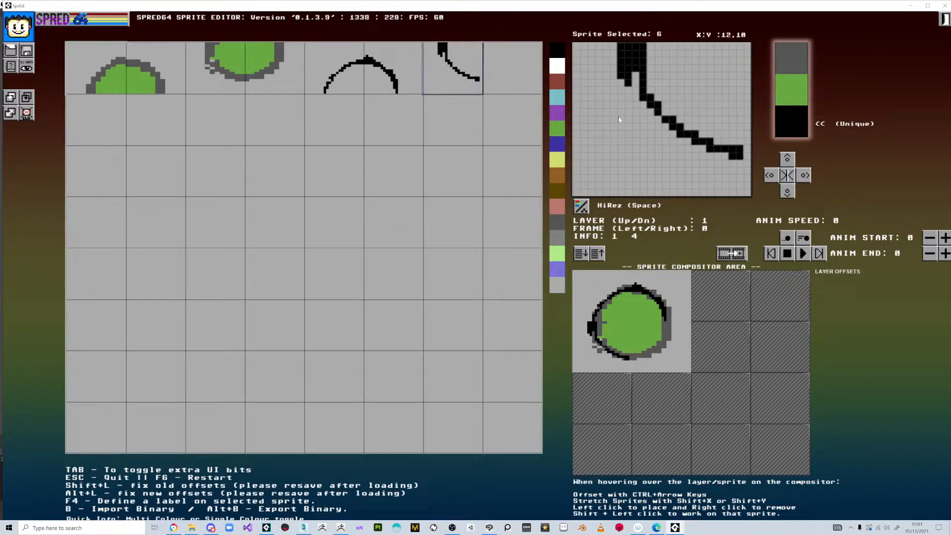
left_click(514, 82)
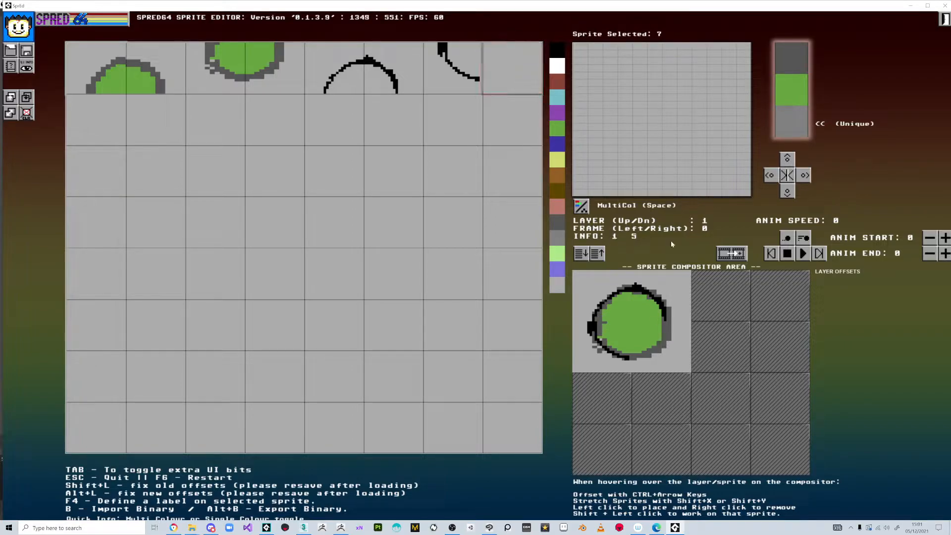
Switch sprite 7 to hi-res and draw the black lower-left outline curve.
left_click(27, 68)
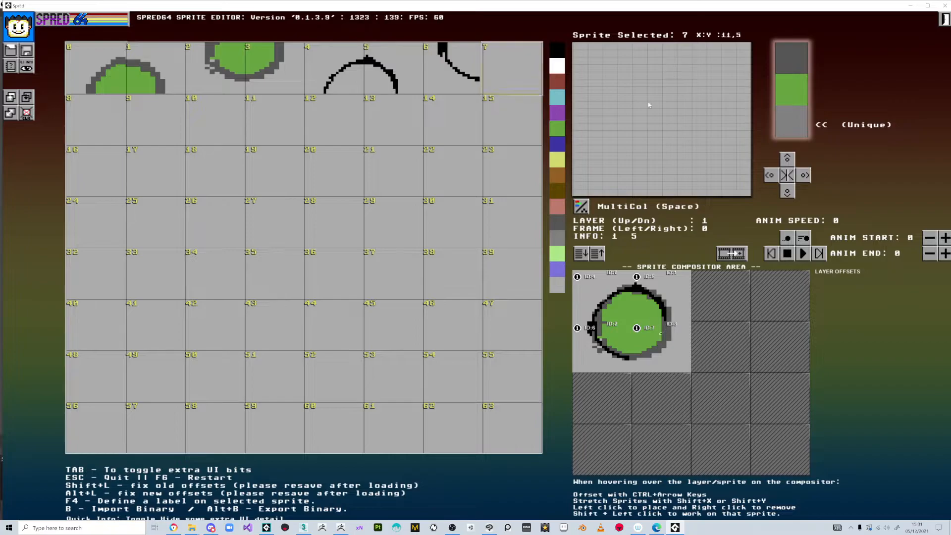
key("space")
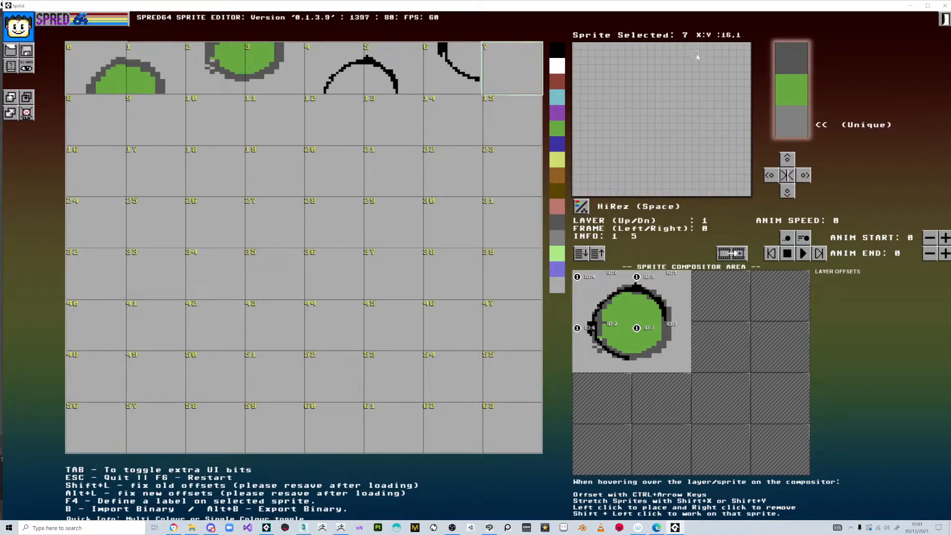
left_click_drag(672, 70, 671, 50)
left_click_drag(672, 82, 658, 112)
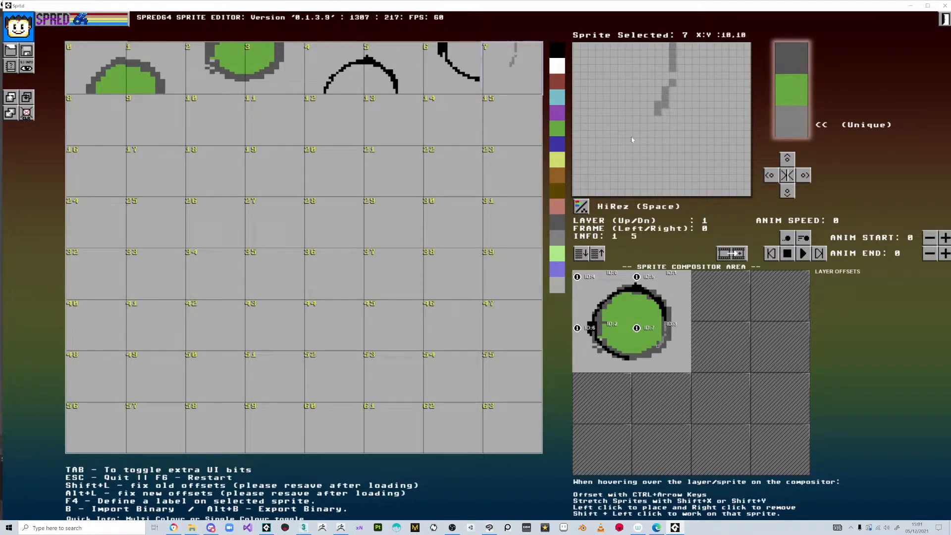
left_click(556, 51)
left_click_drag(672, 74, 669, 85)
mouse_move(656, 118)
left_mouse_down()
mouse_move(572, 156)
mouse_move(607, 157)
left_mouse_up()
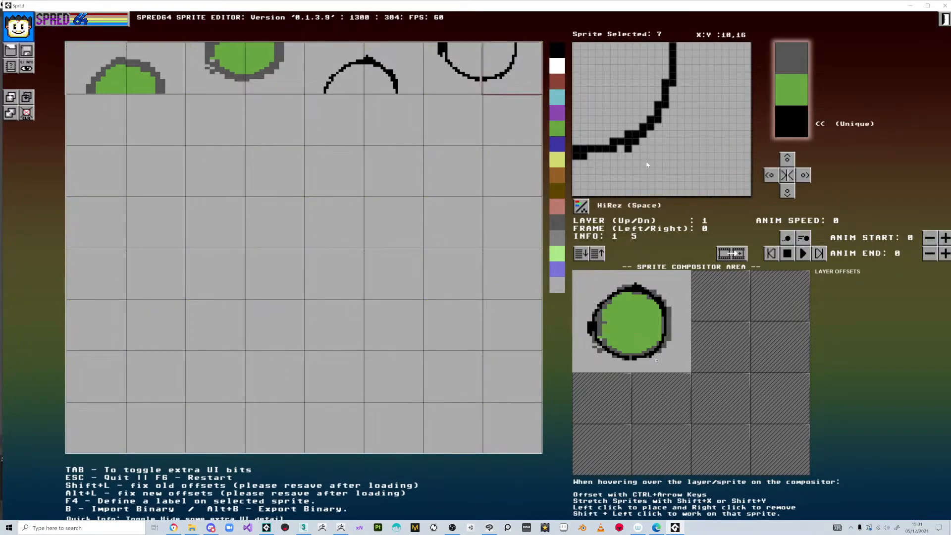
key("Tab")
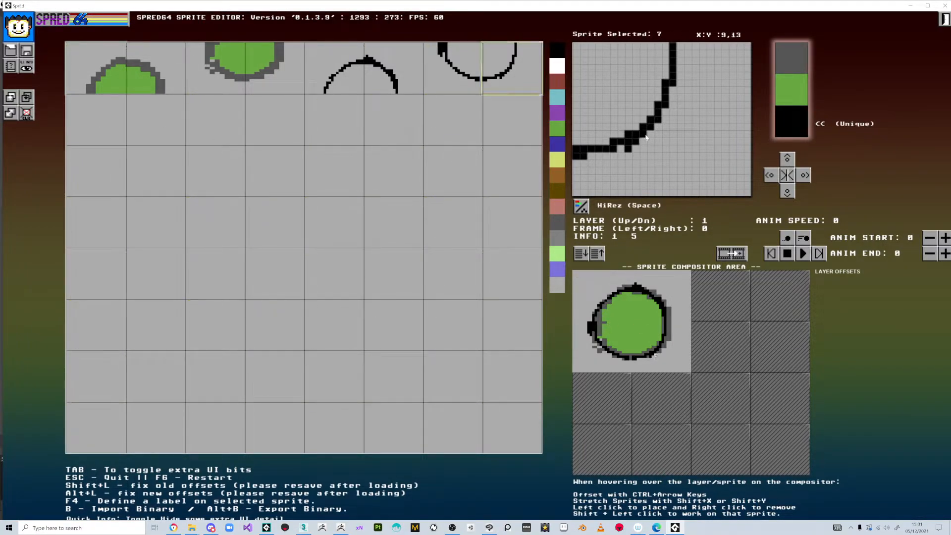
Paint the two black eyes across sprites 4, 5, 6 and 7.
left_click(620, 312, "shift")
left_click_drag(711, 171, 721, 184)
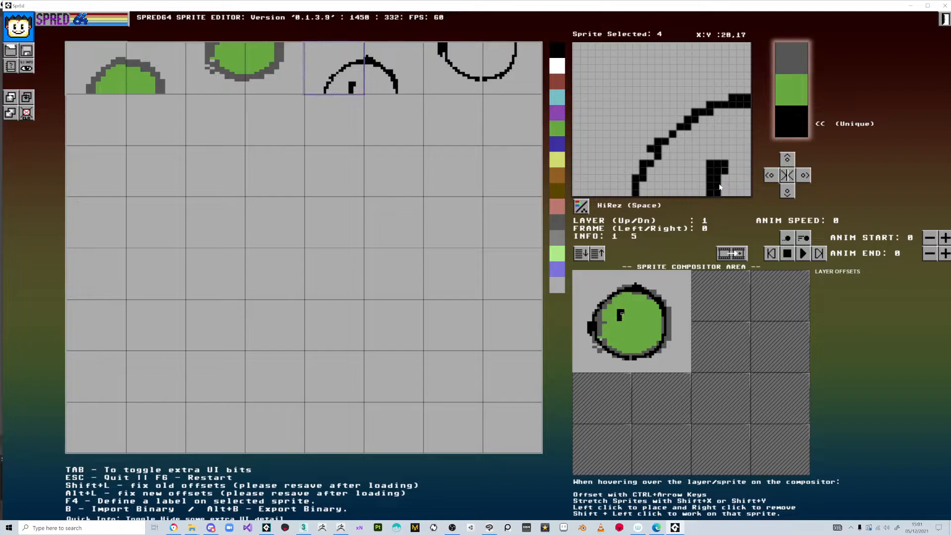
left_click(640, 312, "shift")
mouse_move(584, 179)
left_mouse_down()
mouse_move(587, 188)
mouse_move(587, 161)
left_mouse_up()
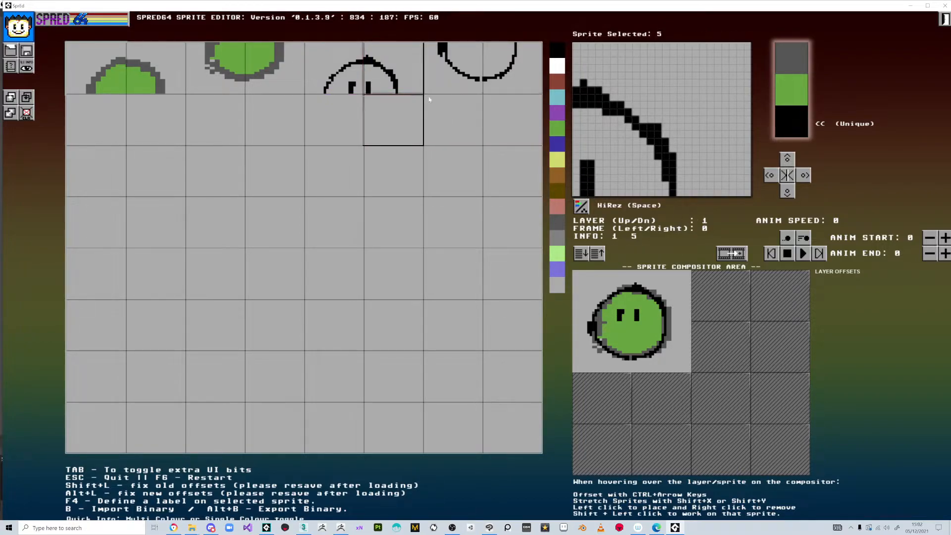
left_click(457, 79)
mouse_move(711, 47)
left_mouse_down()
mouse_move(716, 69)
mouse_move(712, 55)
left_mouse_up()
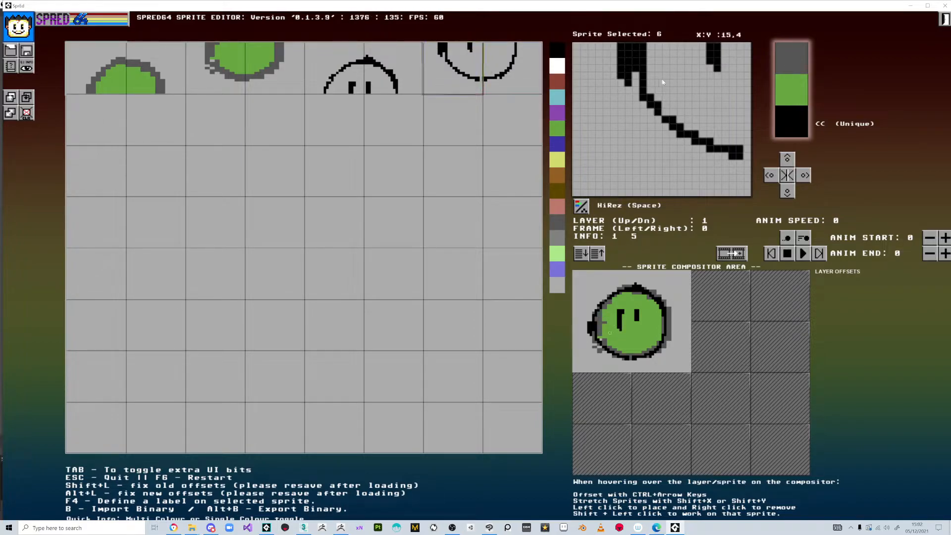
left_click(517, 72)
left_click_drag(587, 57, 587, 71)
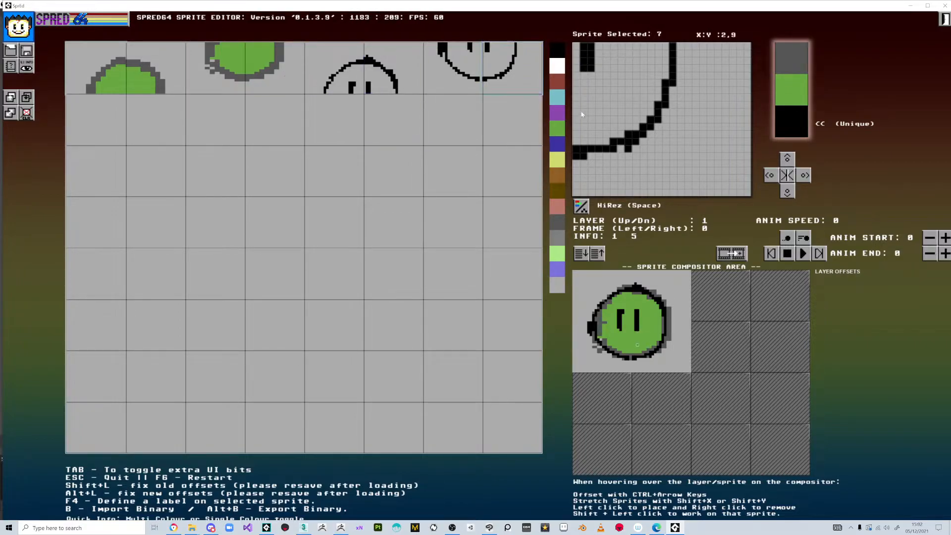
Draw the black smile across sprites 7 and 6, then add a brow stroke in sprite 4.
left_click_drag(590, 104, 604, 99)
left_click(459, 75)
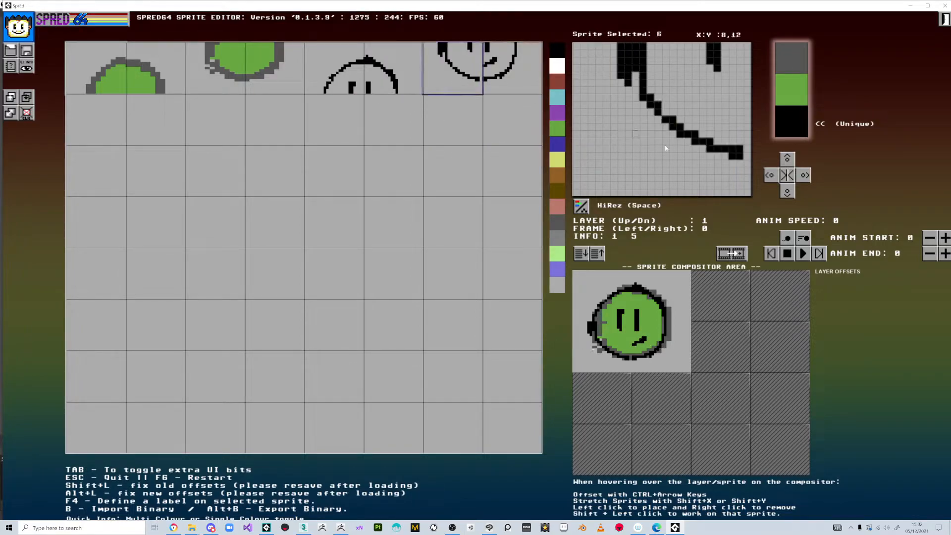
mouse_move(738, 105)
left_mouse_down()
mouse_move(718, 105)
mouse_move(747, 114)
mouse_move(706, 103)
mouse_move(712, 70)
mouse_move(725, 47)
left_mouse_up()
left_click(747, 111)
left_click(747, 105)
left_click(710, 69)
left_click(334, 70)
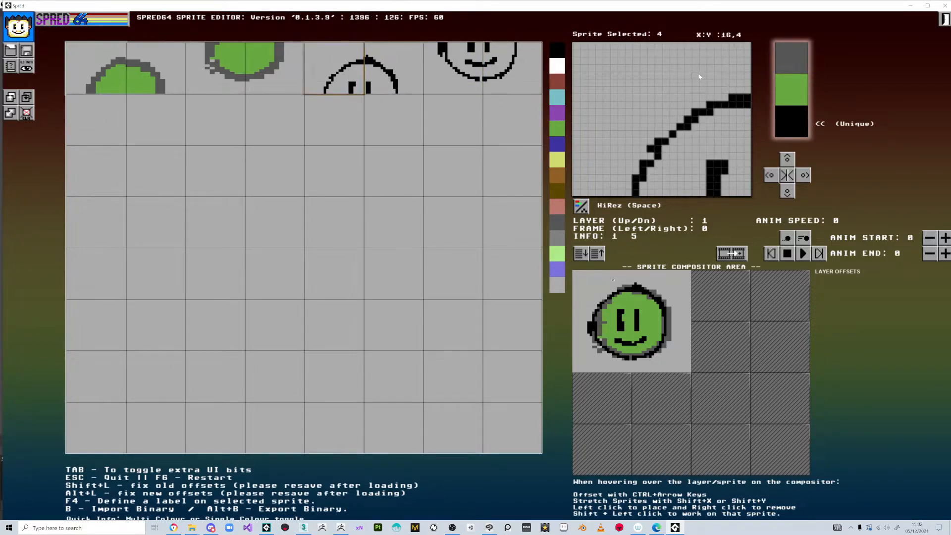
left_click_drag(695, 149, 729, 137)
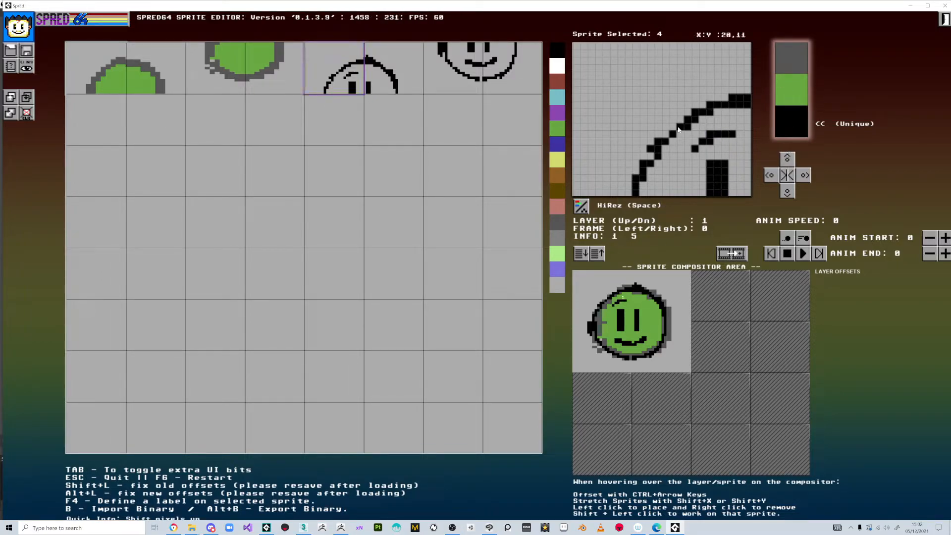
Set light green as the unique third colour for head sprites 3 and 1.
left_click(284, 89)
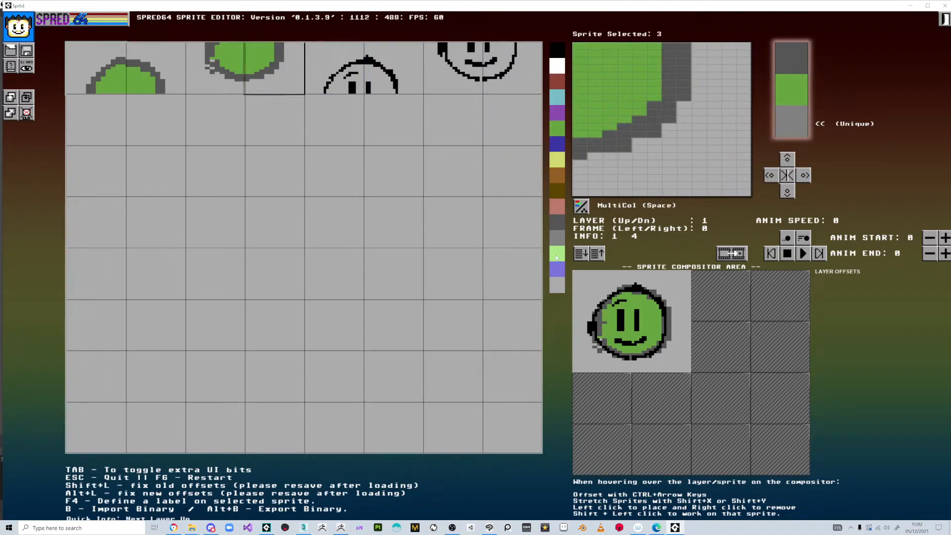
left_click(555, 257)
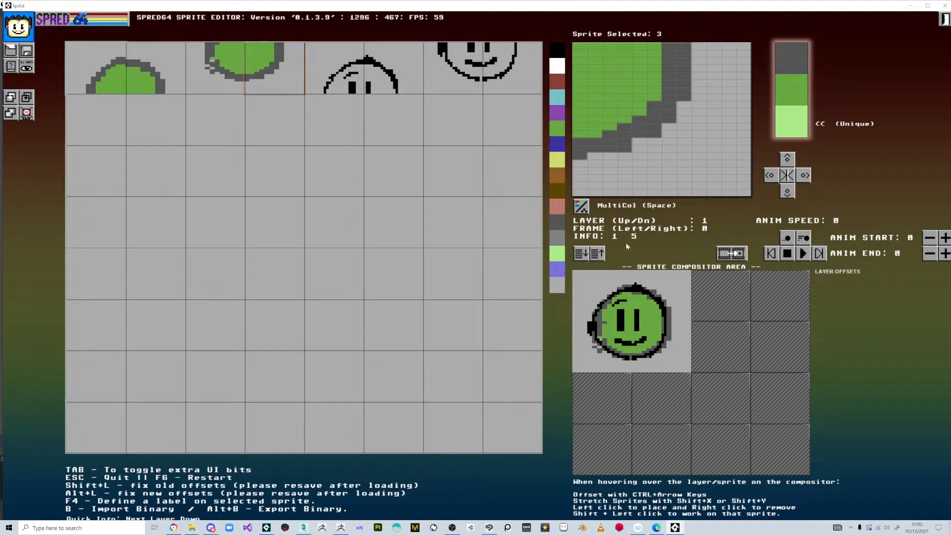
left_click(644, 306, "shift")
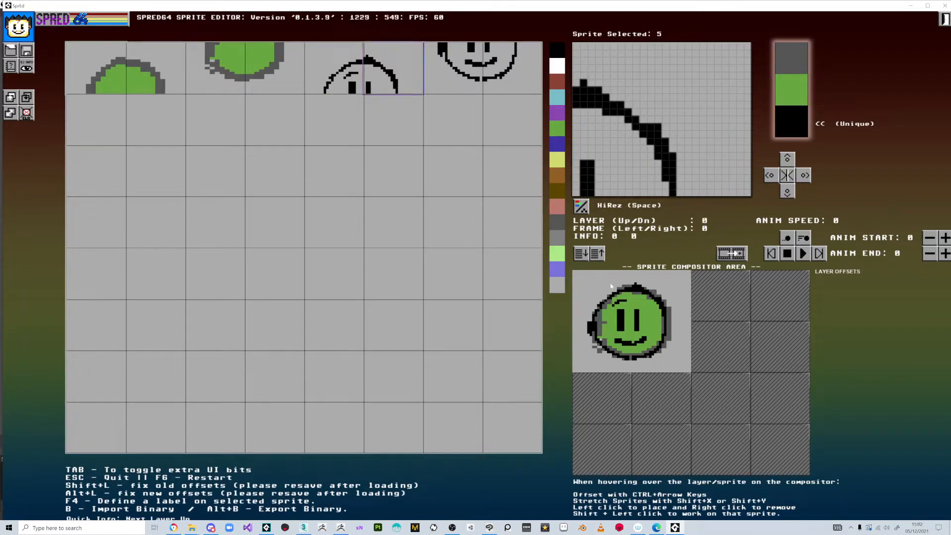
left_click(147, 83)
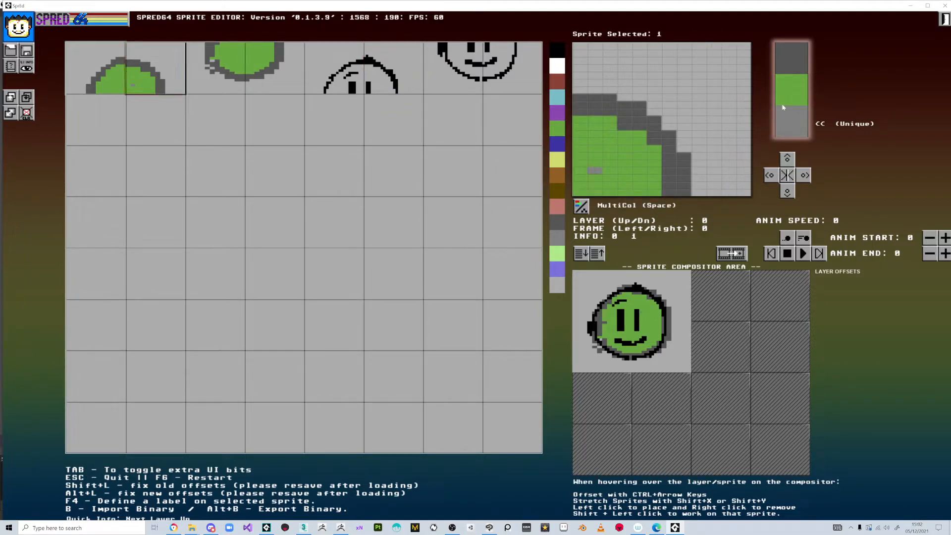
left_click(558, 254)
Paint a dithered light-green highlight patch on the upper-right of the head in sprite 1.
left_click(580, 179)
left_click(594, 185)
left_click(609, 177)
left_click(579, 156)
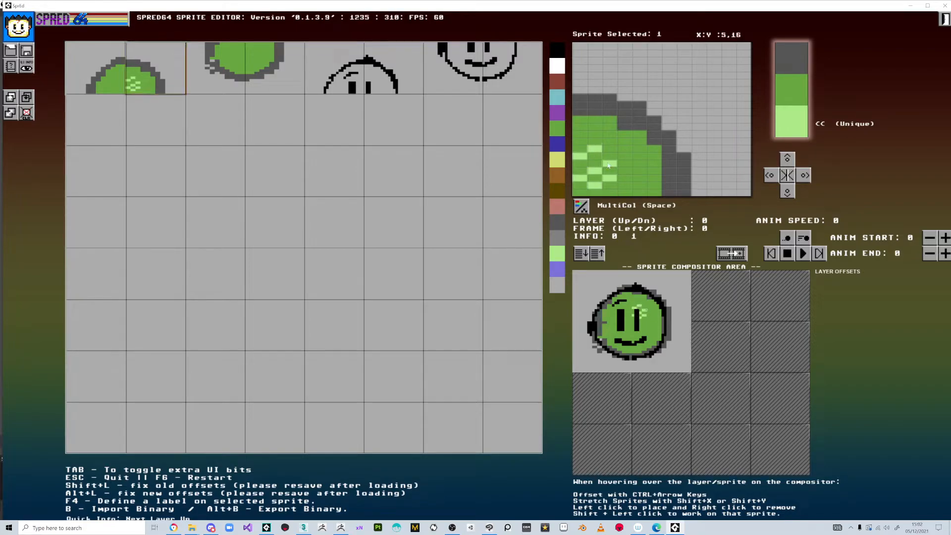
left_click(610, 156)
left_click(624, 149)
left_click(624, 170)
mouse_move(610, 148)
left_mouse_down()
mouse_move(583, 141)
mouse_move(596, 172)
left_mouse_up()
left_click(610, 171)
left_click(596, 177)
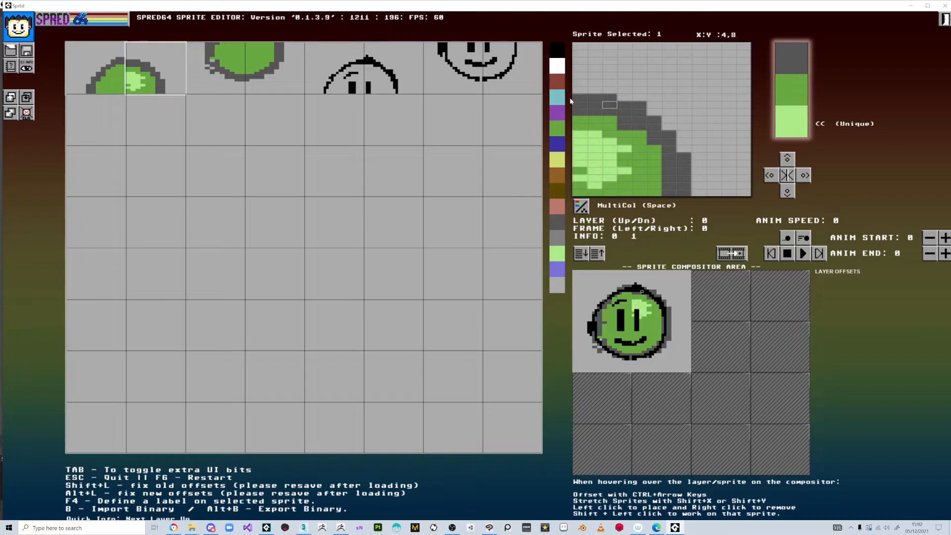
In sprite 0, erase stray outline pixels and patch them with the shared dark grey.
left_click(213, 73)
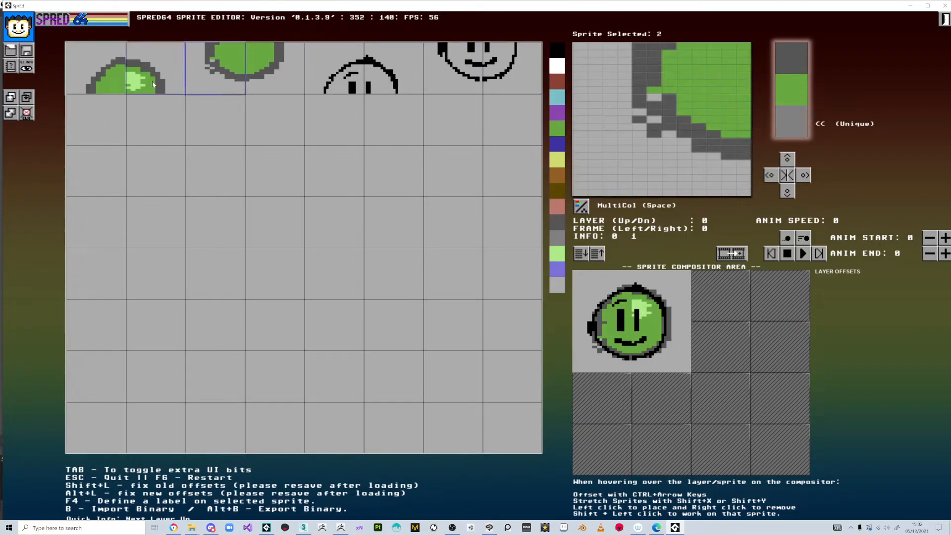
left_click(119, 75)
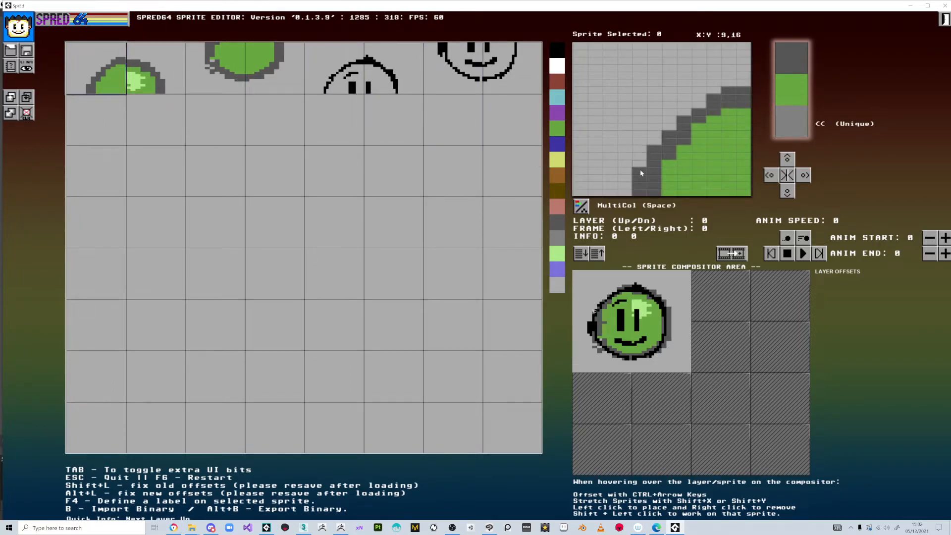
left_click_drag(639, 174, 639, 195)
left_click(794, 58)
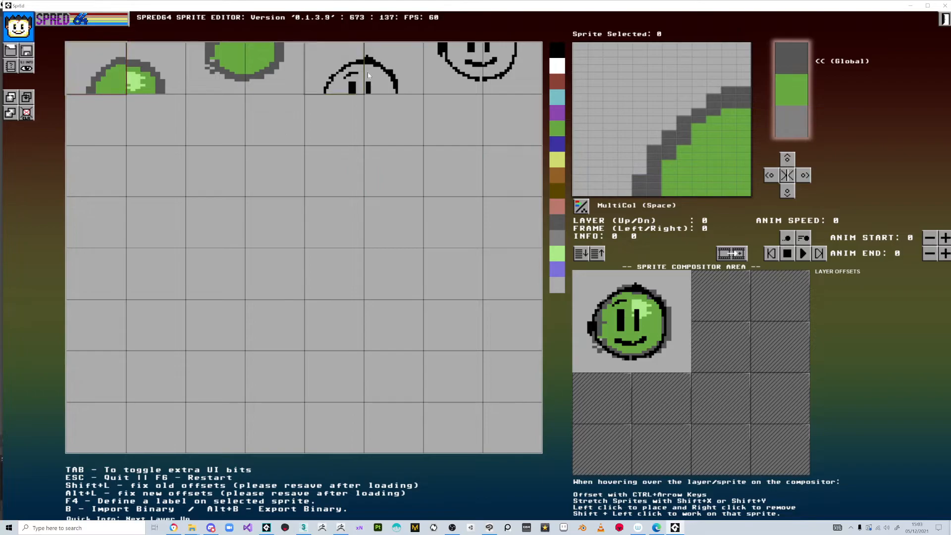
Erase the stray black block in sprite 6, then paint a black chin below the smile into sprite 7.
left_click(453, 69)
mouse_move(626, 56)
left_mouse_down()
mouse_move(622, 88)
mouse_move(619, 53)
mouse_move(630, 66)
mouse_move(636, 46)
left_mouse_up()
left_click(496, 60)
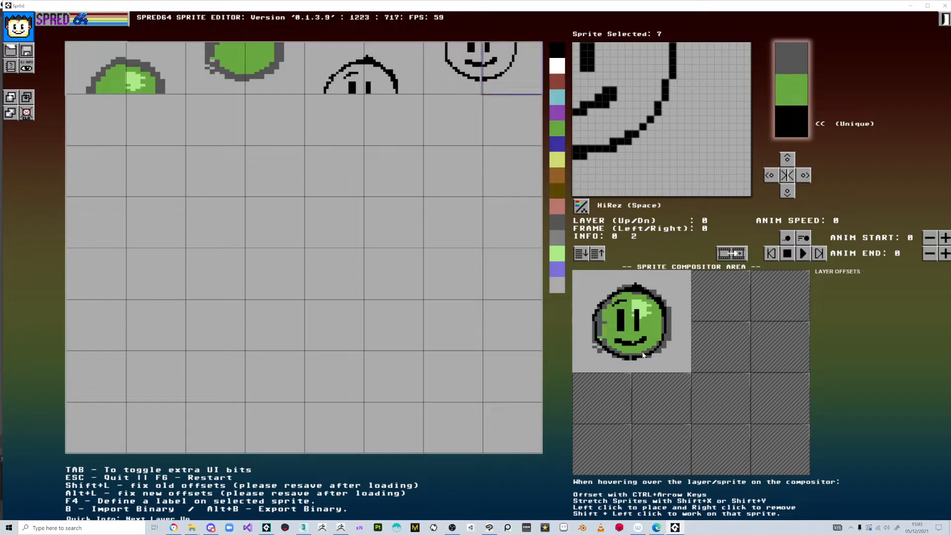
left_click(478, 82)
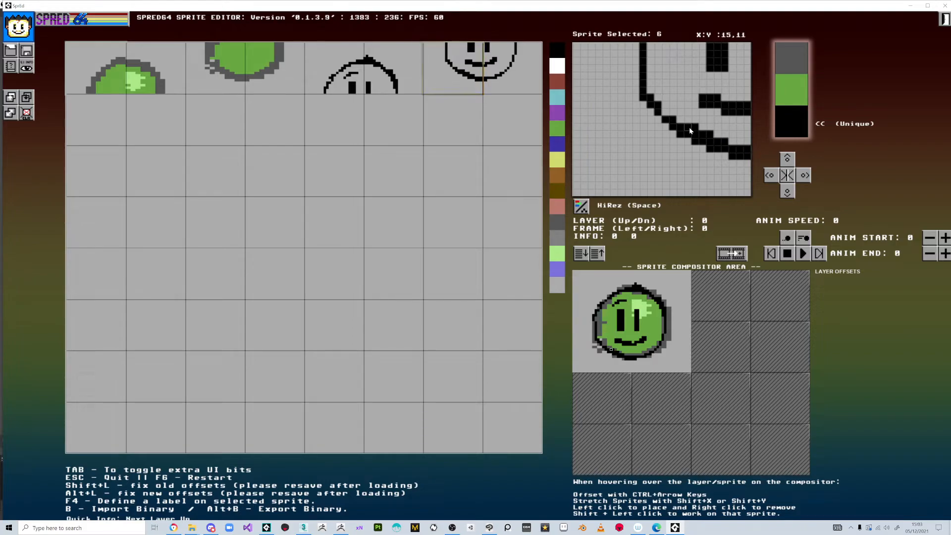
mouse_move(723, 171)
left_mouse_down()
mouse_move(721, 147)
mouse_move(747, 171)
left_mouse_up()
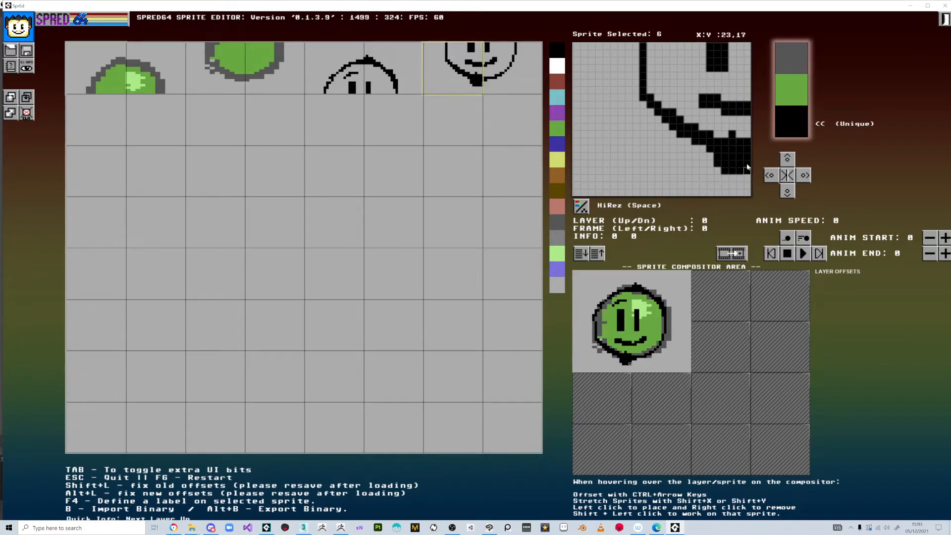
left_click(489, 74)
mouse_move(584, 142)
left_mouse_down()
mouse_move(575, 170)
mouse_move(591, 139)
left_mouse_up()
Change the head's shared fill colour in sprite 3 from green to pink.
left_click(275, 69)
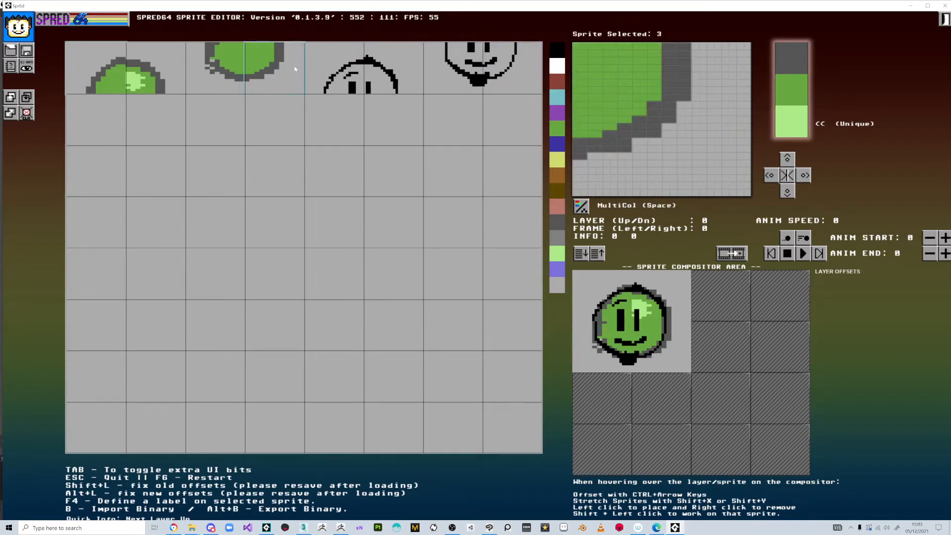
left_click(556, 177)
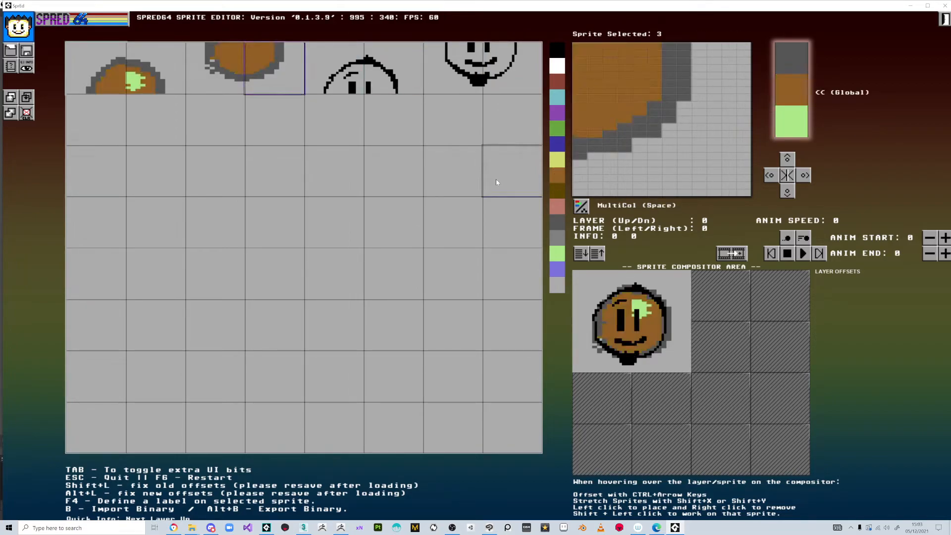
left_click(557, 207)
Recolour sprite 1's unique highlight colour to light grey.
left_click(791, 133)
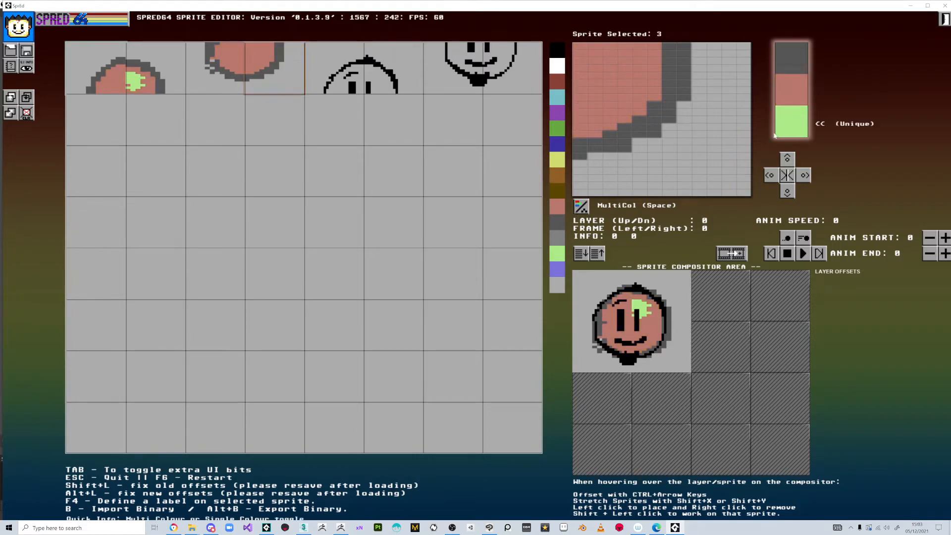
left_click(182, 77)
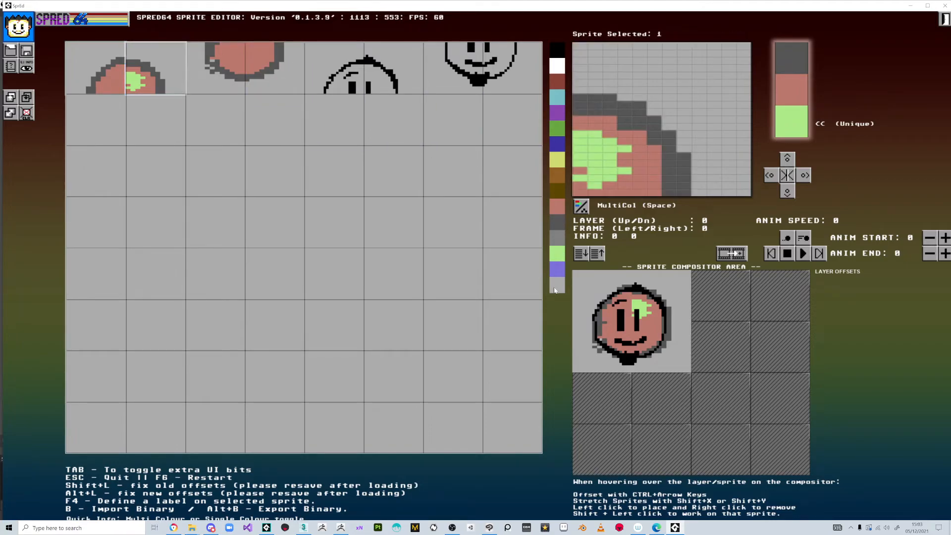
left_click(556, 287)
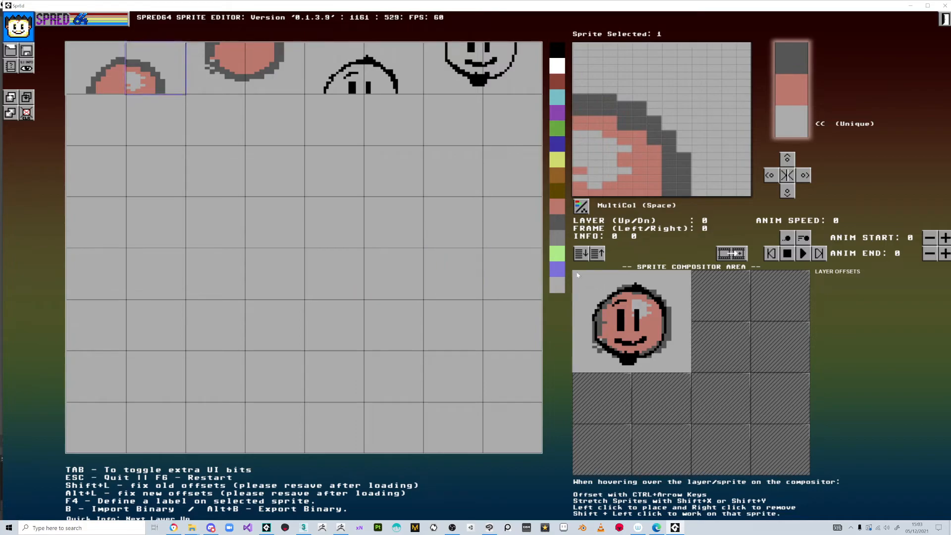
Cycle the background through dark red, purple and dark brown, settling on orange-brown.
right_click(558, 82)
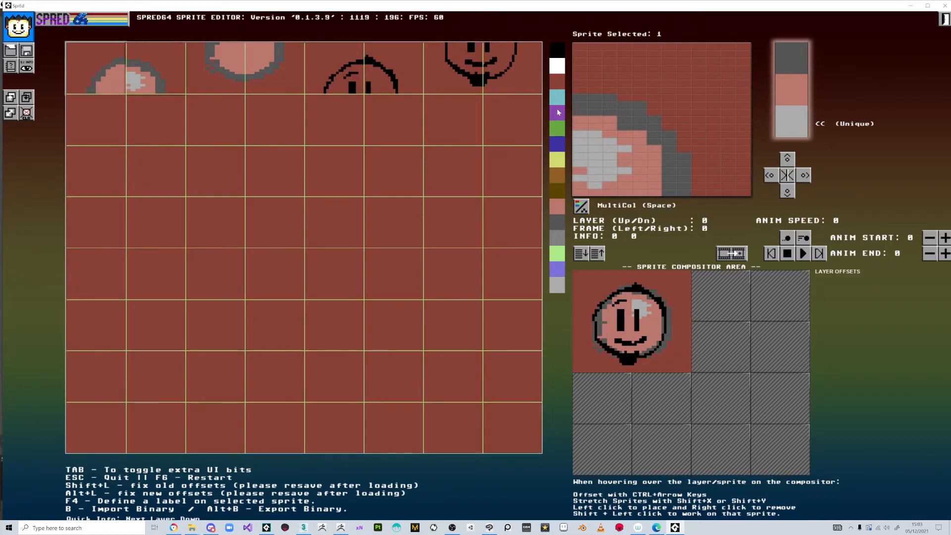
right_click(557, 111)
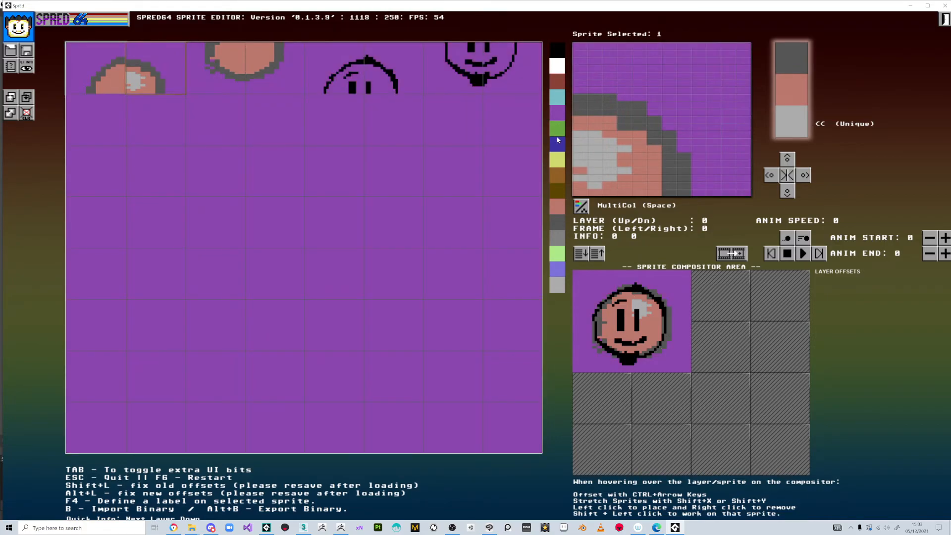
right_click(557, 133)
right_click(555, 190)
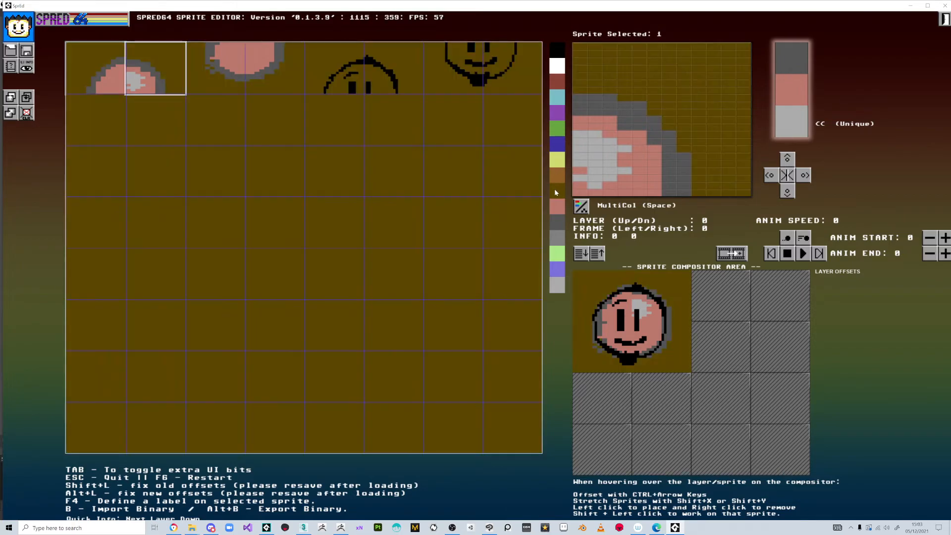
right_click(557, 172)
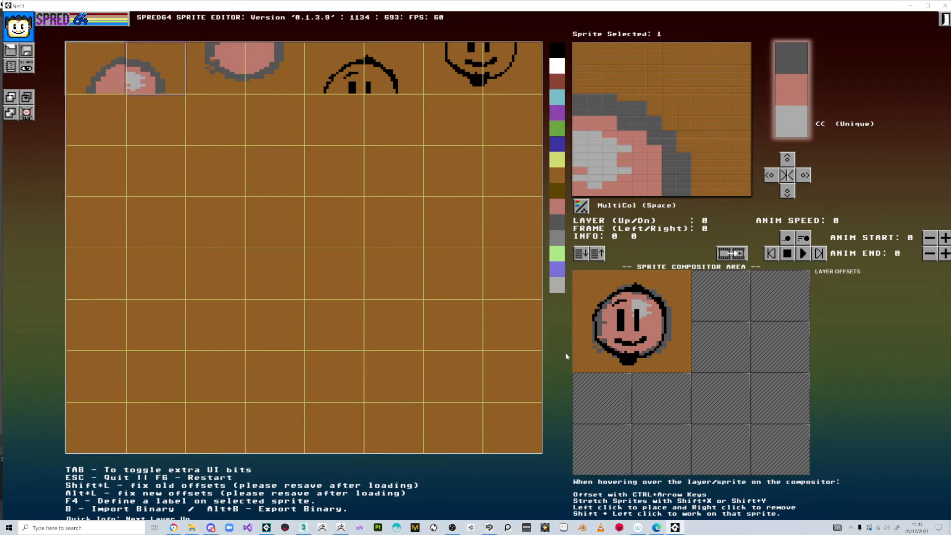
On sprite 2, erase the stray grey pixels on the left and repaint the outline in dark grey.
left_click(239, 77)
mouse_move(633, 118)
left_mouse_down()
mouse_move(657, 140)
mouse_move(641, 97)
mouse_move(655, 104)
left_mouse_up()
left_click(792, 67)
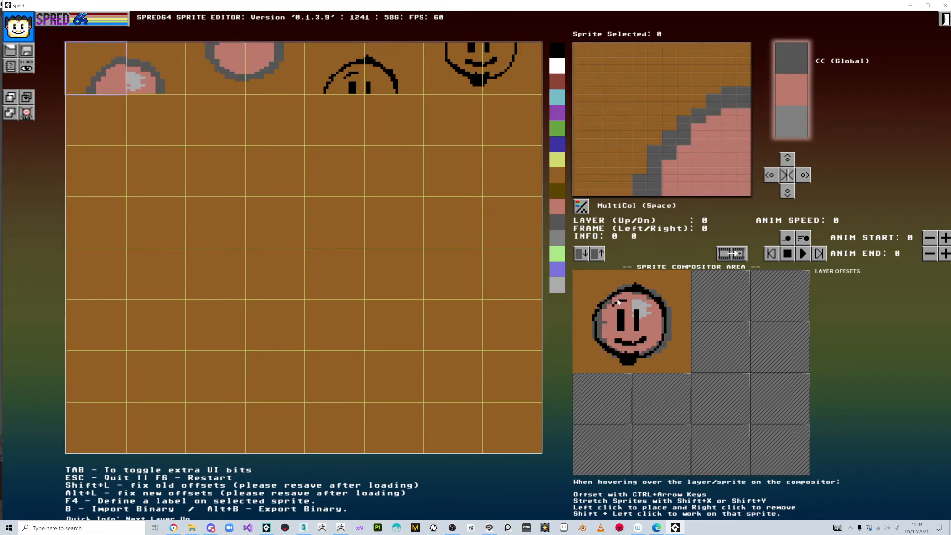
Move up to layer 1, compare the two animation frames, and finish on frame 0.
left_click(598, 257)
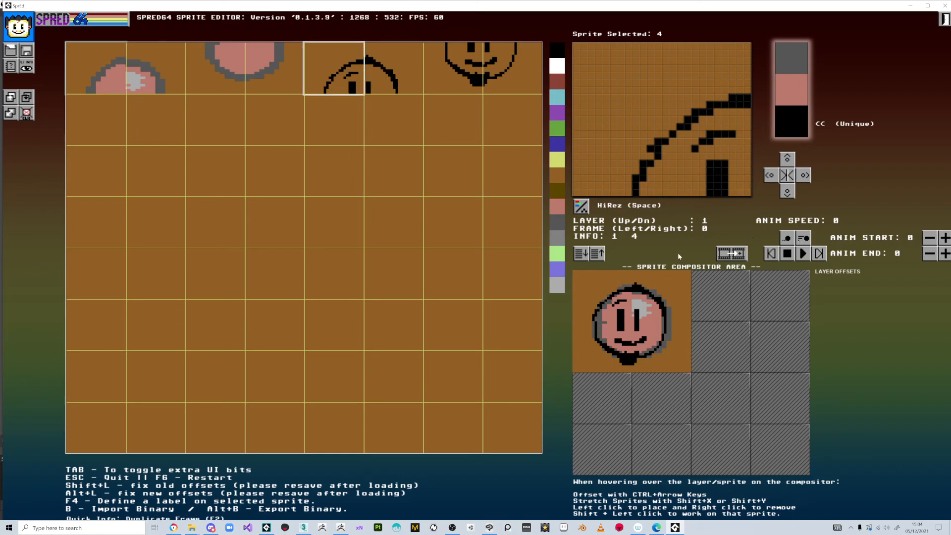
left_click(820, 256)
left_click(771, 256)
left_click(819, 255)
left_click(772, 255)
left_click(820, 257)
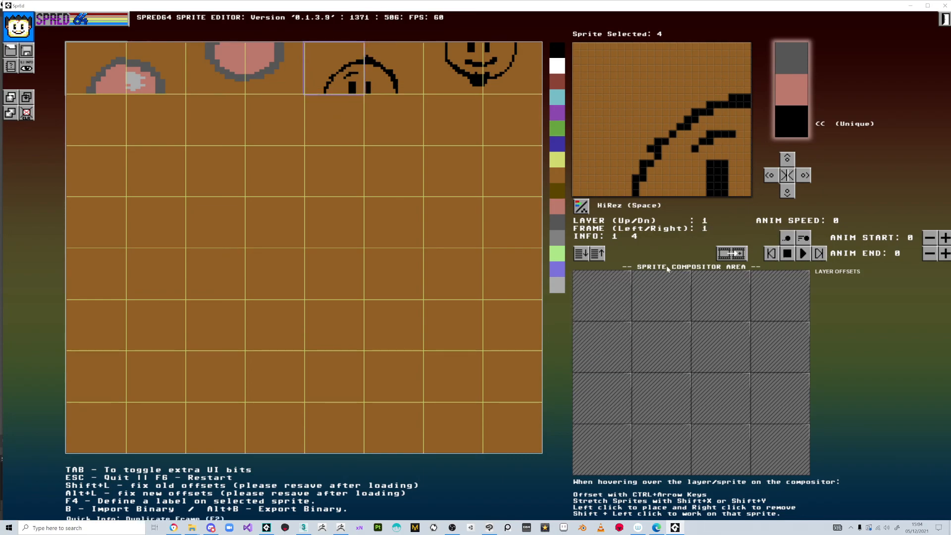
left_click(773, 255)
left_click(820, 256)
left_click(772, 255)
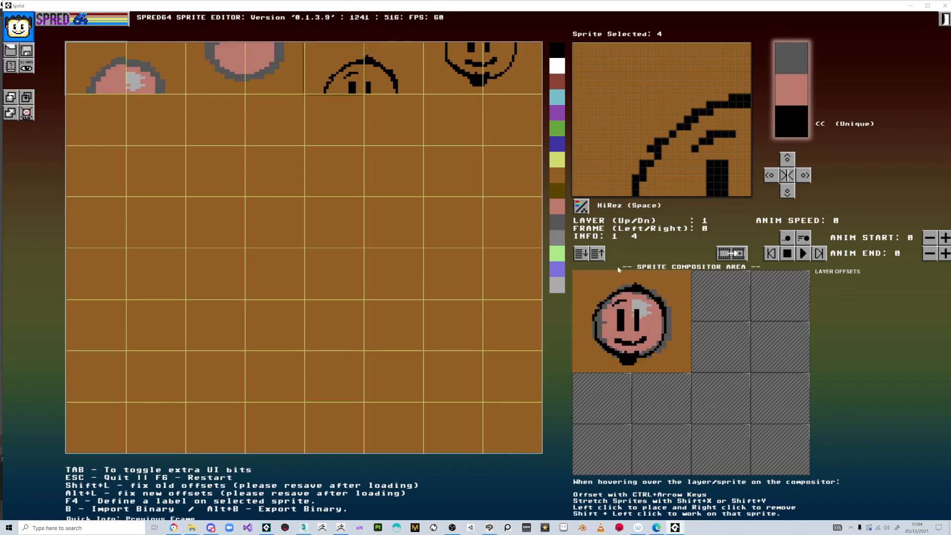